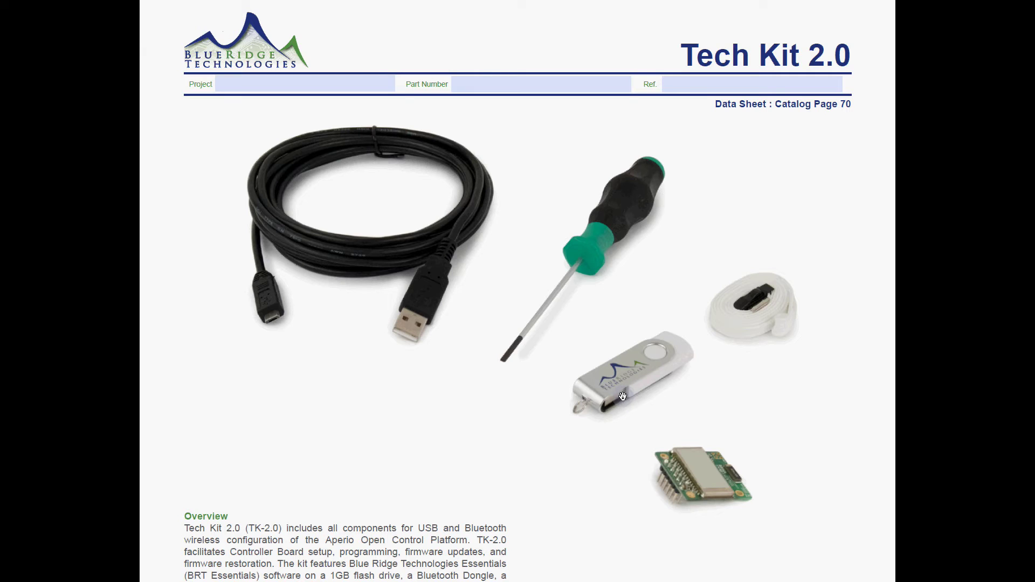
left_click_drag(621, 399, 546, 173)
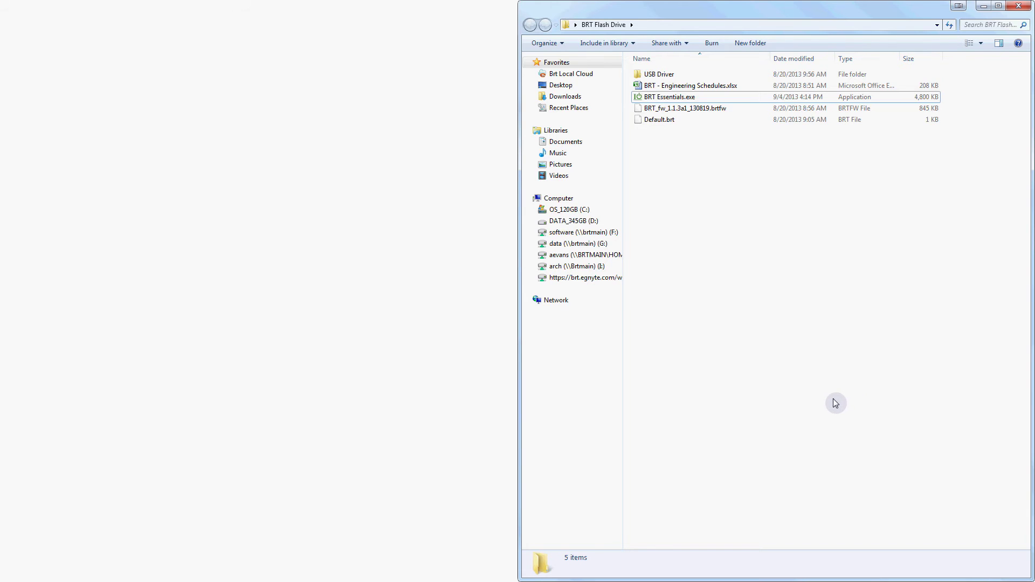
Create a new folder named Essentials on the desktop
right_click(329, 356)
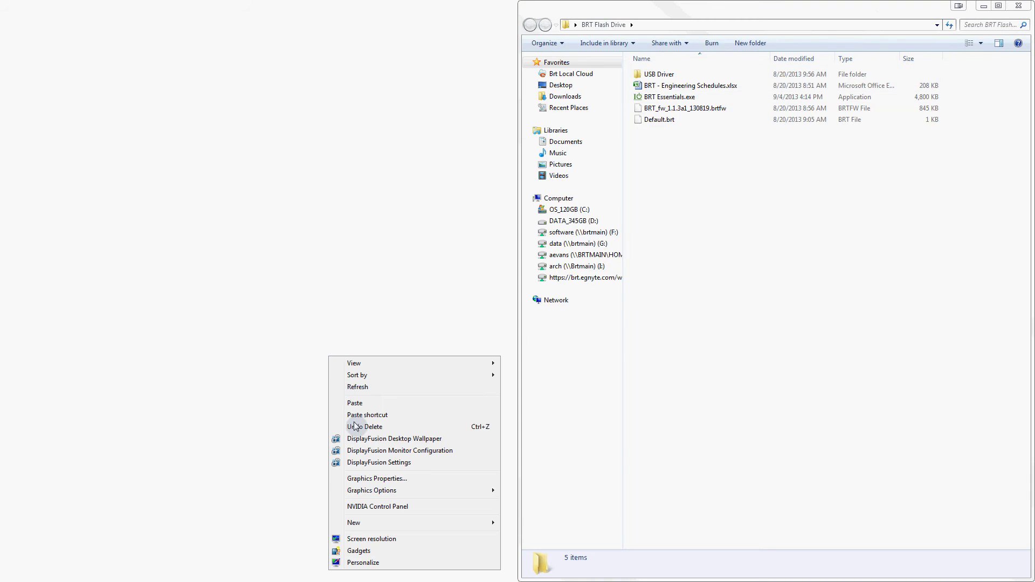
mouse_move(416, 522)
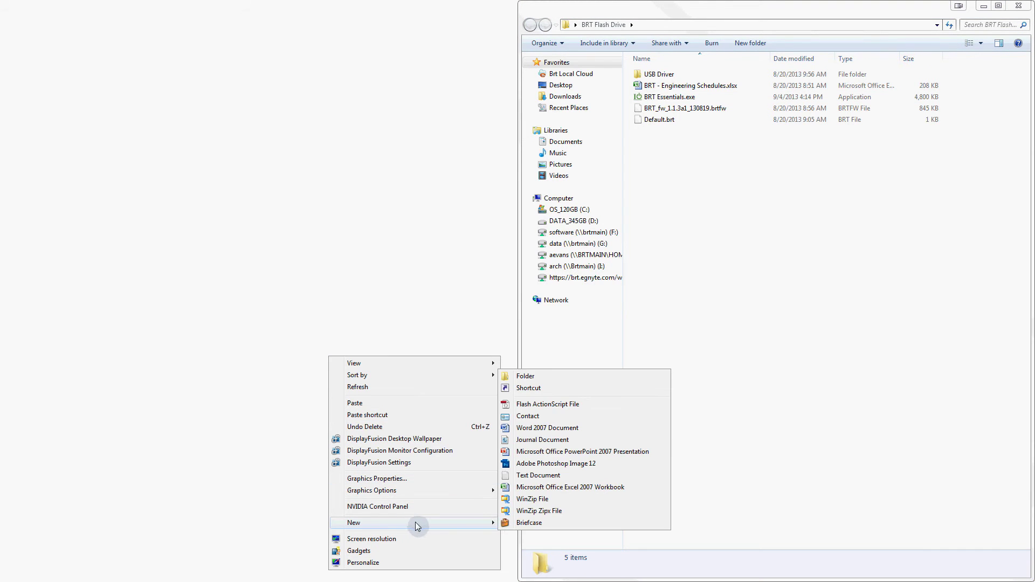
left_click(551, 378)
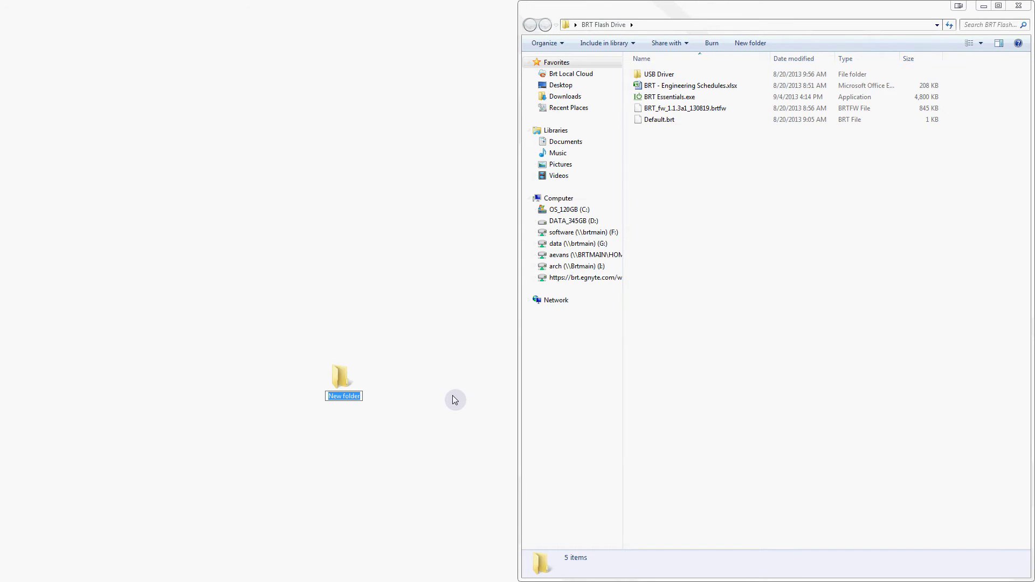
type("Essentials")
left_click(345, 379)
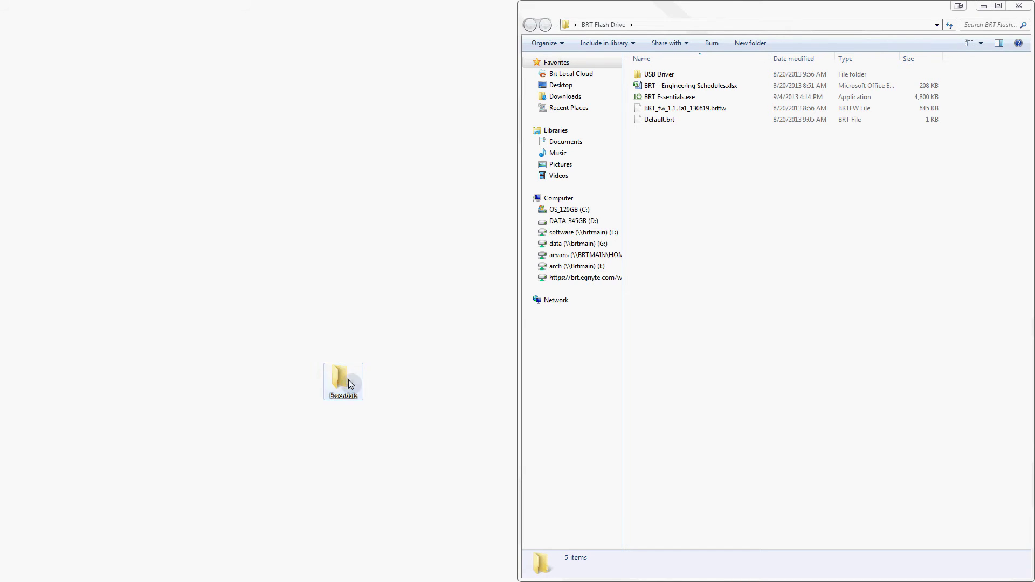
Copy BRT Essentials.exe from the BRT Flash Drive folder into the Essentials folder and launch the copy
double_click(349, 380)
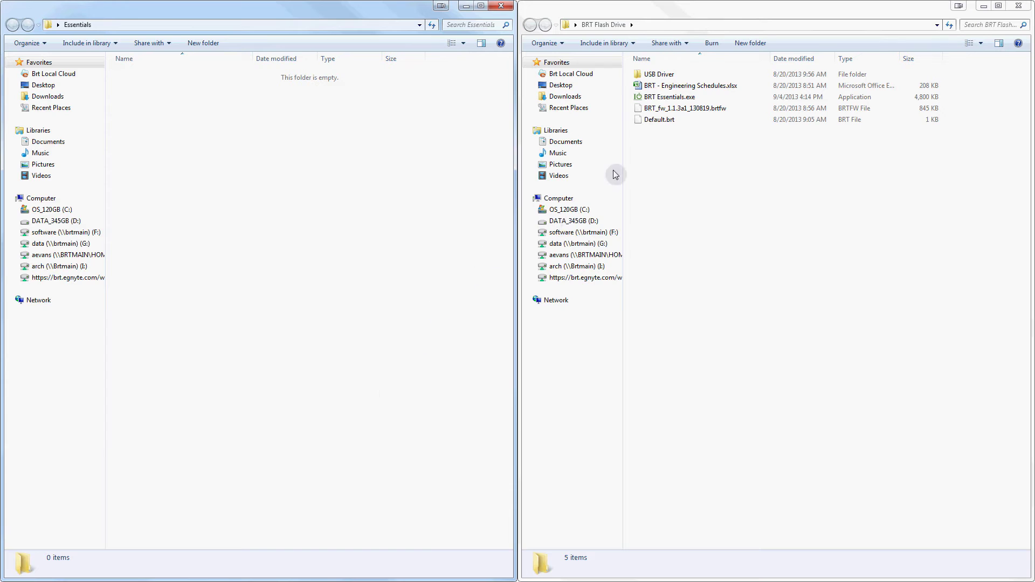
left_click(705, 100)
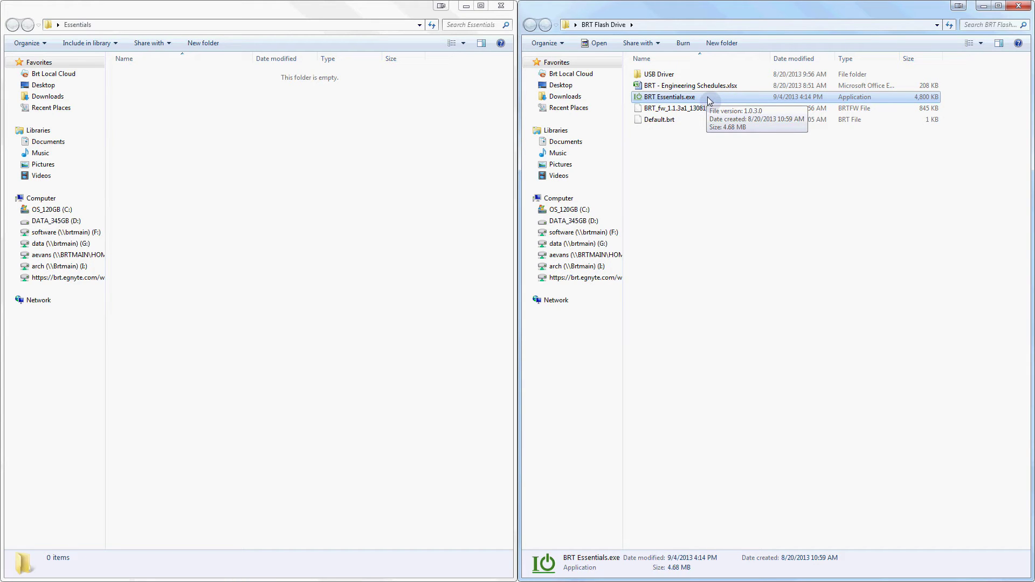
left_click(456, 152)
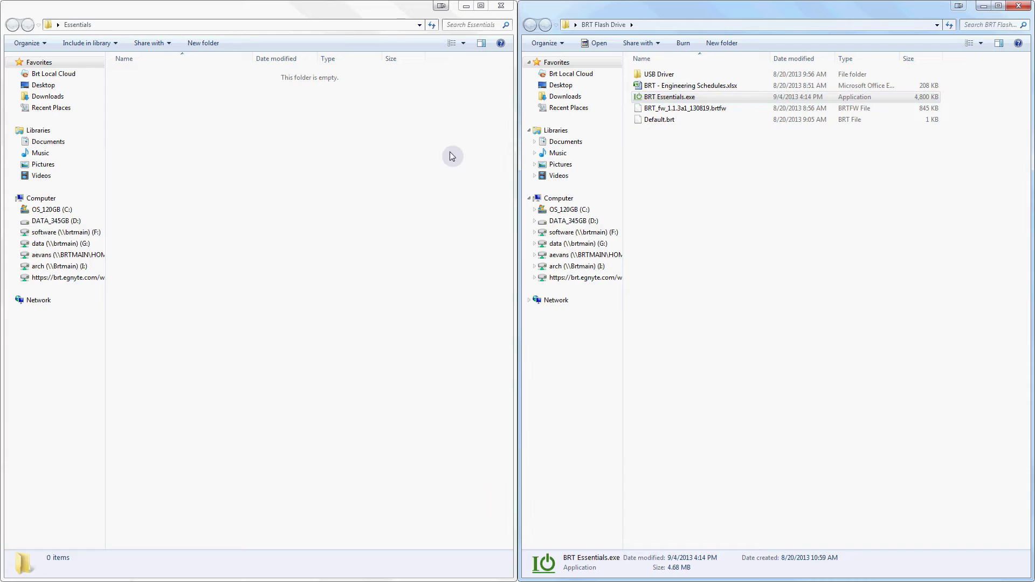
key("ctrl+v")
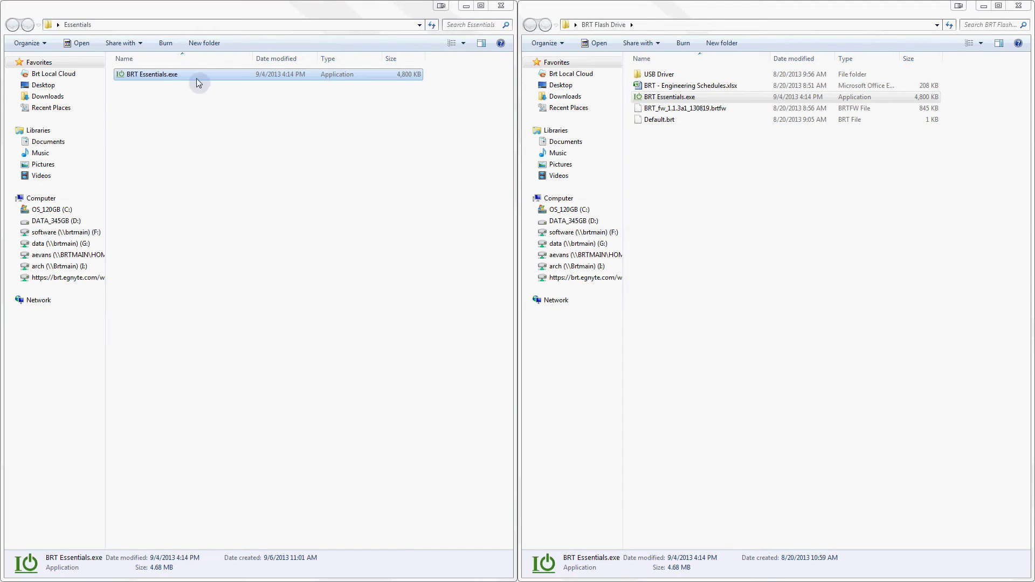
double_click(211, 74)
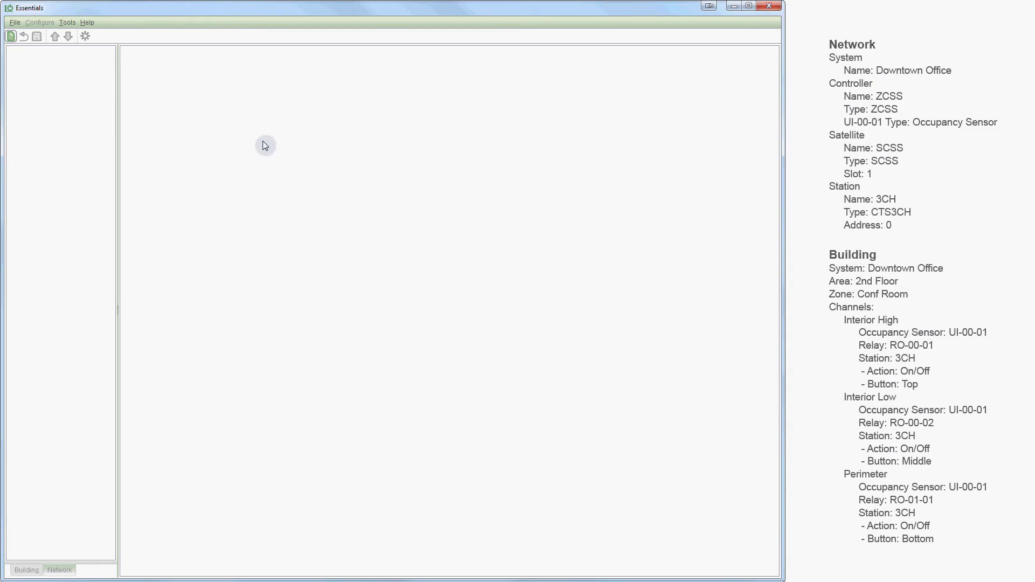
Create a new system named Downtown Office
left_click(14, 23)
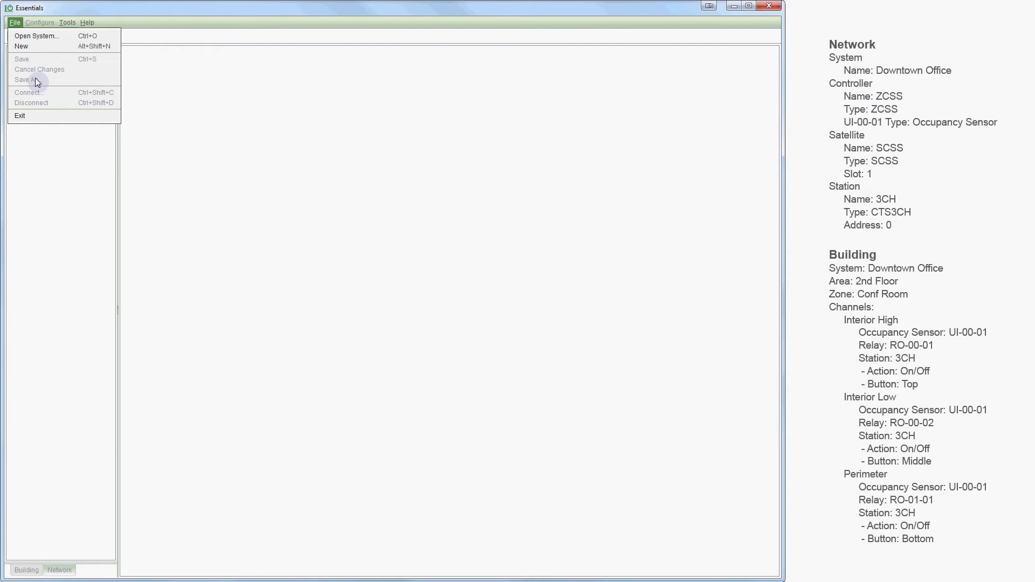
left_click(60, 159)
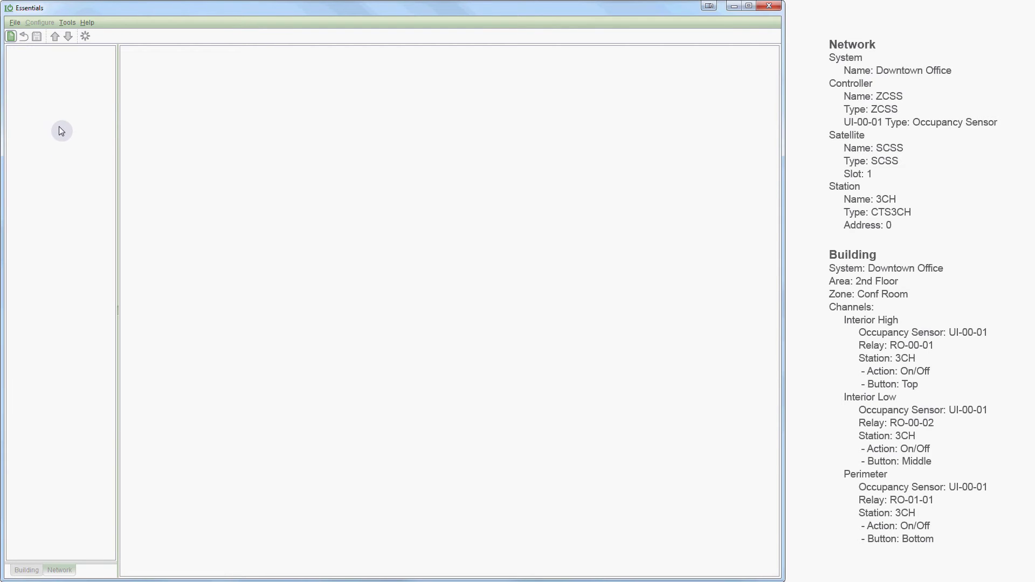
left_click(11, 37)
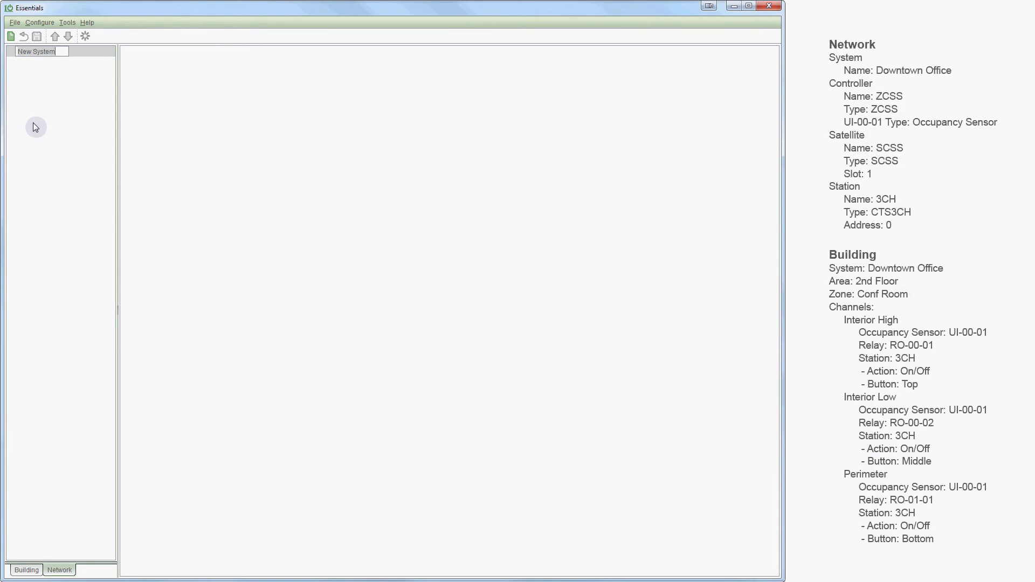
type("Downtown Office")
key("Return")
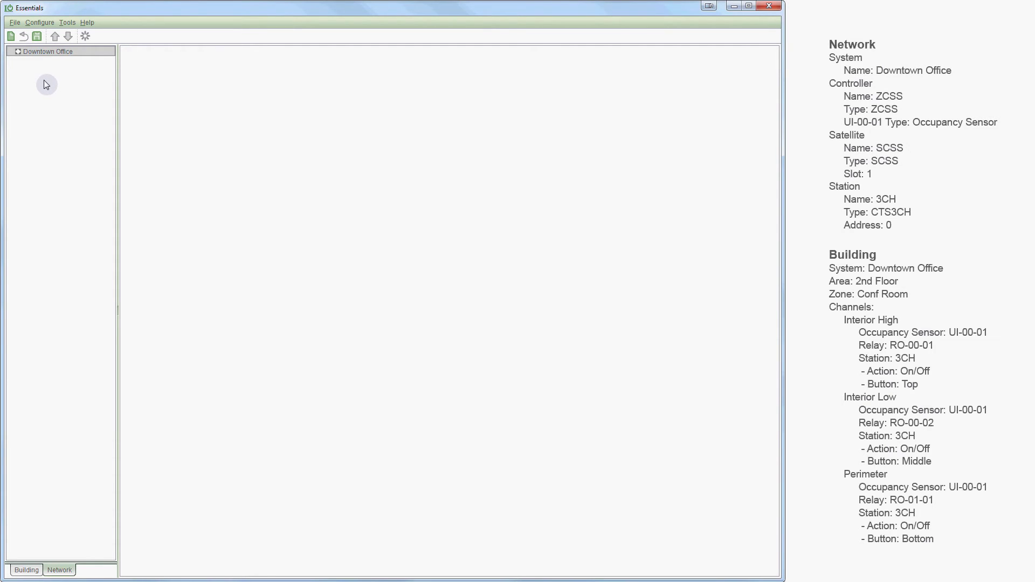
Save the system in the Essentials folder under the file name Downtown Office
left_click(36, 36)
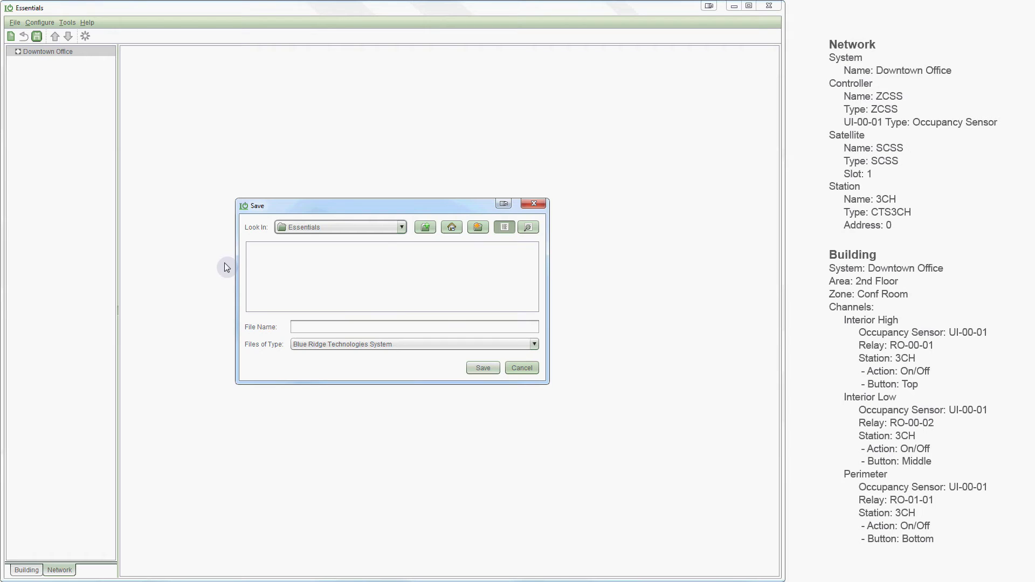
left_click(313, 326)
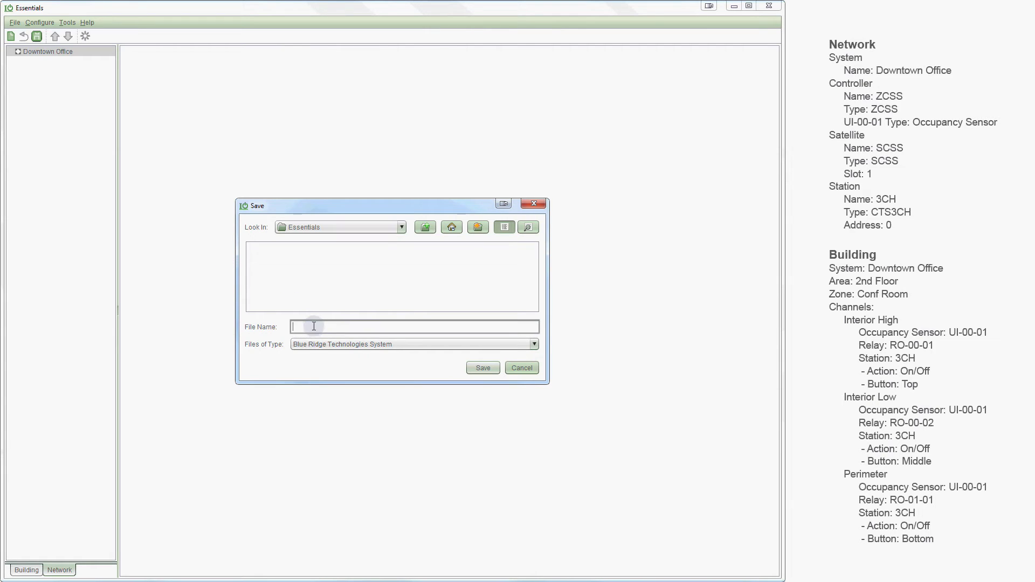
type("Downtown Office")
left_click(487, 366)
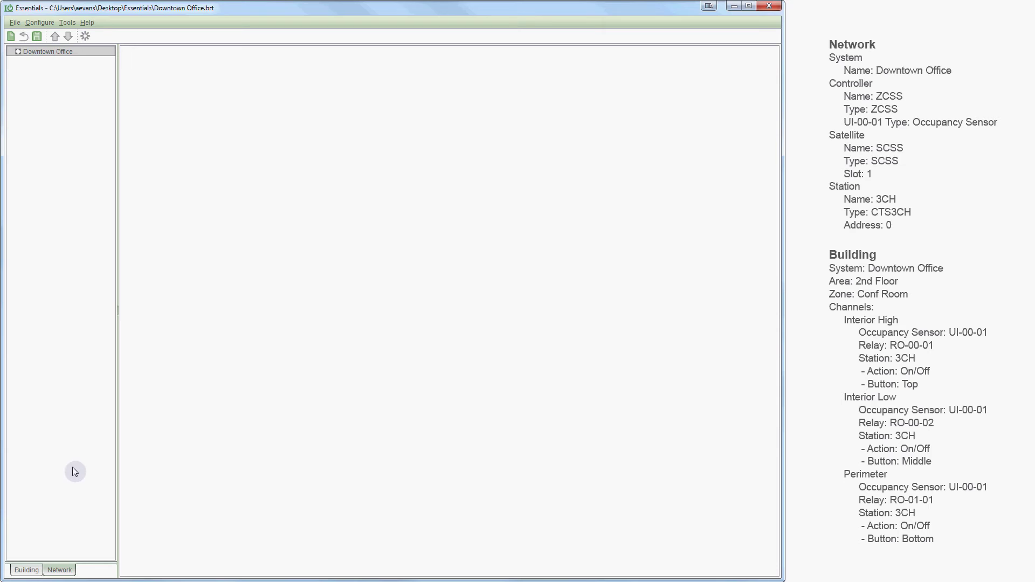
left_click(24, 570)
left_click(60, 570)
left_click(44, 22)
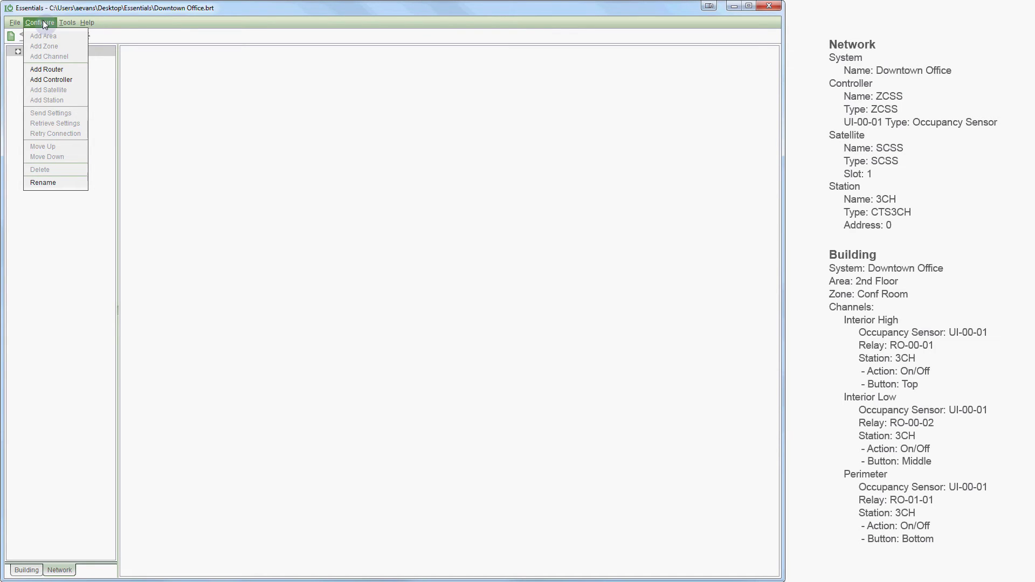
left_click(62, 79)
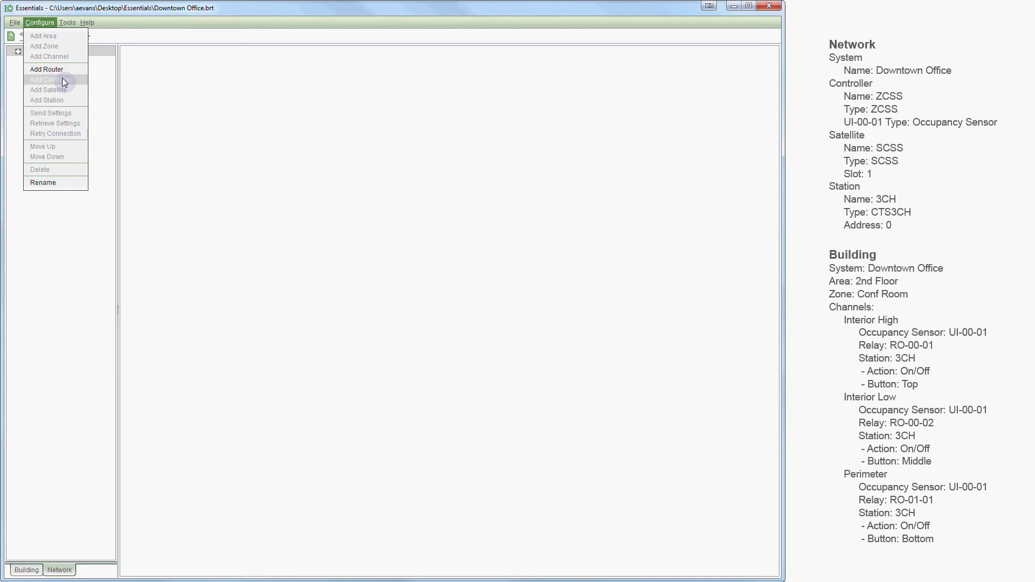
left_click(97, 76)
Add a controller named ZCSS to the Downtown Office system in the network tree
right_click(98, 76)
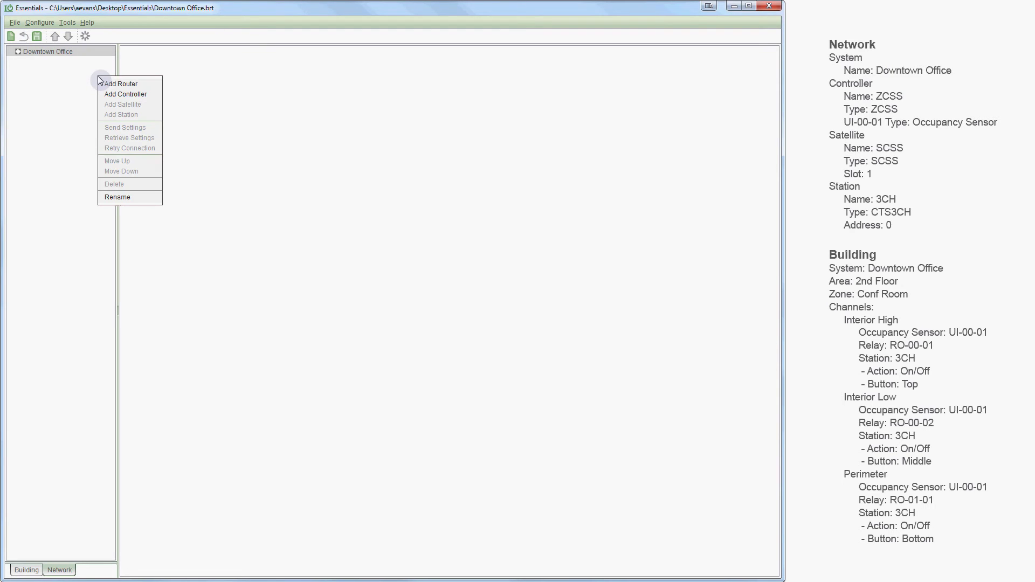
left_click(111, 94)
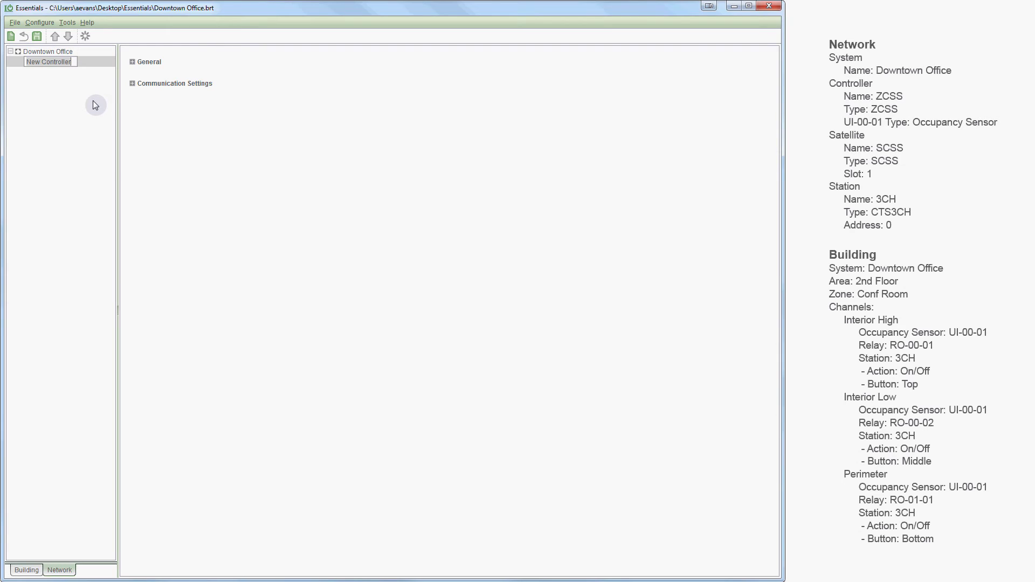
type("ZCSS")
key("Return")
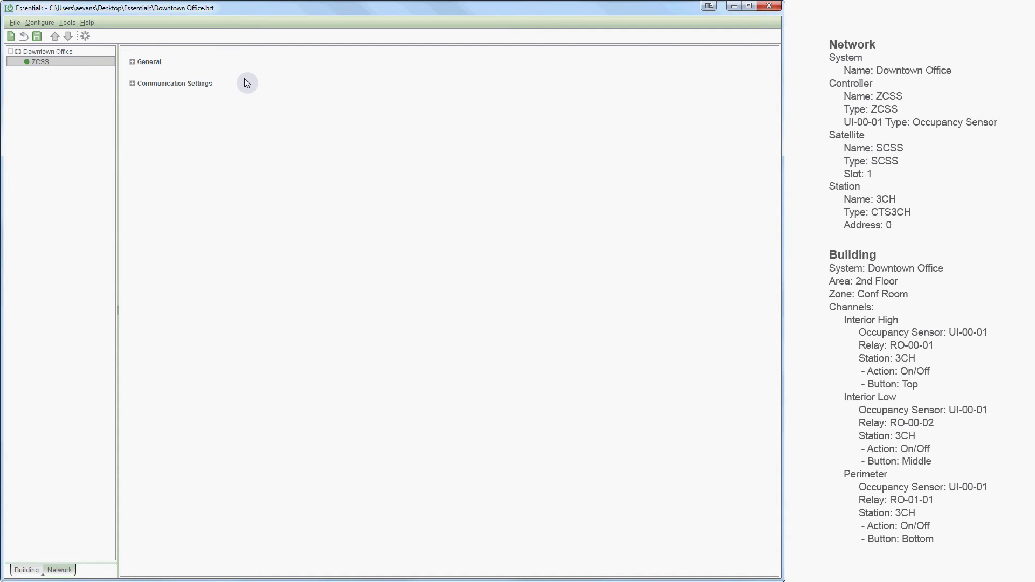
Set the ZCSS controller's type to Zone Controller Switching Standard in its general settings
left_click(155, 67)
left_click(153, 63)
left_click(153, 63)
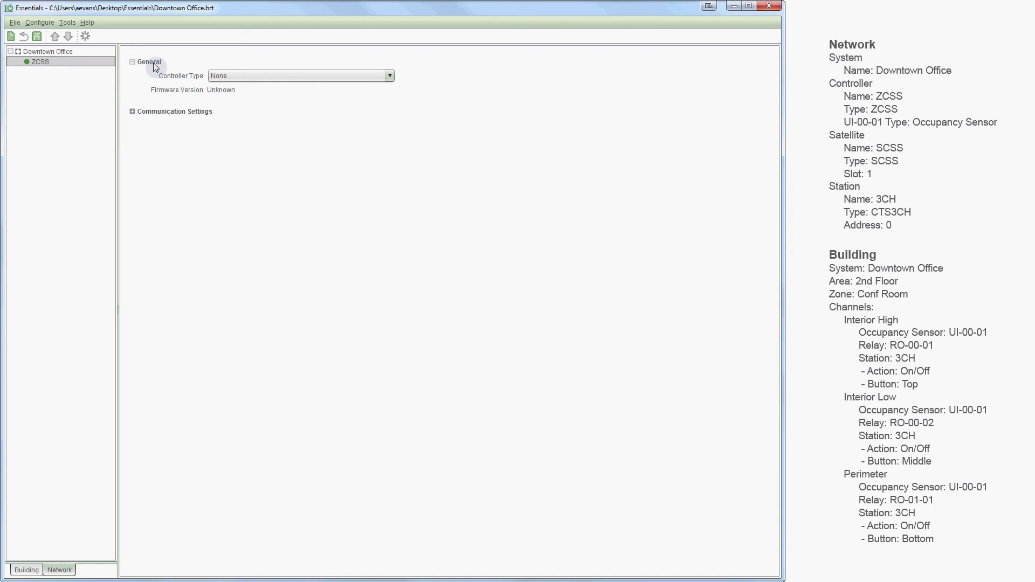
left_click(235, 78)
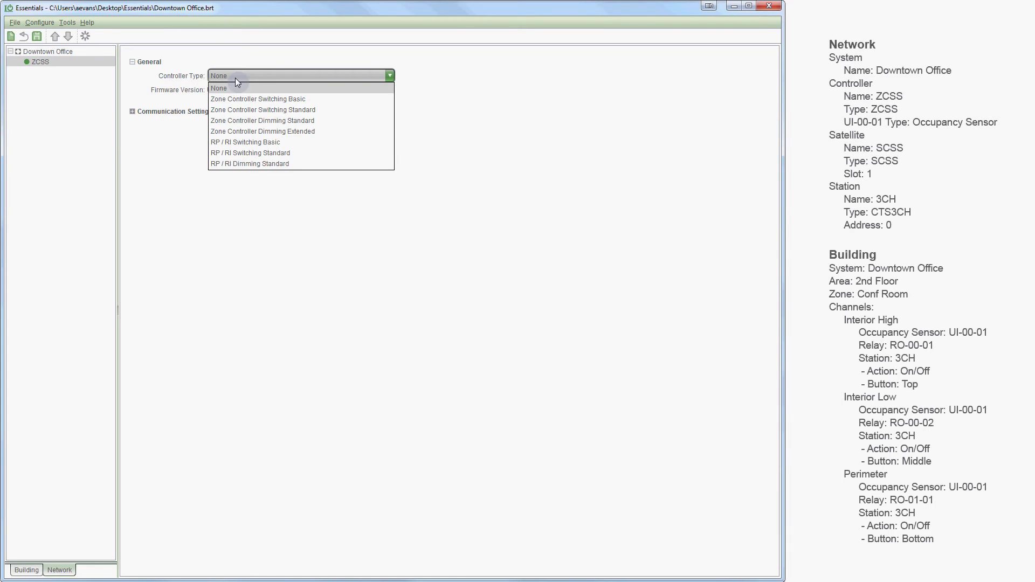
left_click(267, 110)
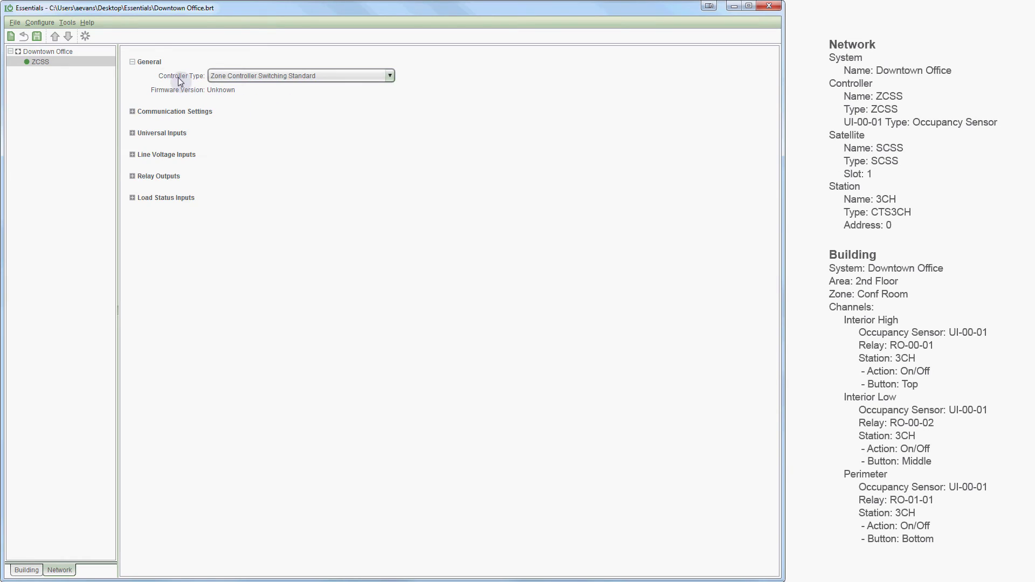
left_click(153, 63)
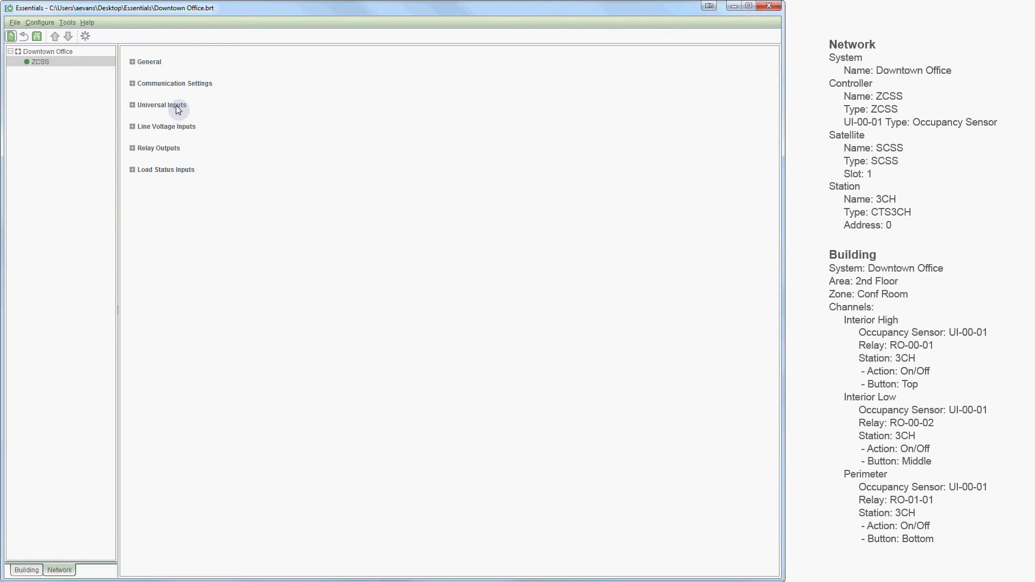
Set the type of the ZCSS controller's universal input UI-00-01 to Occupancy Sensor
left_click(178, 108)
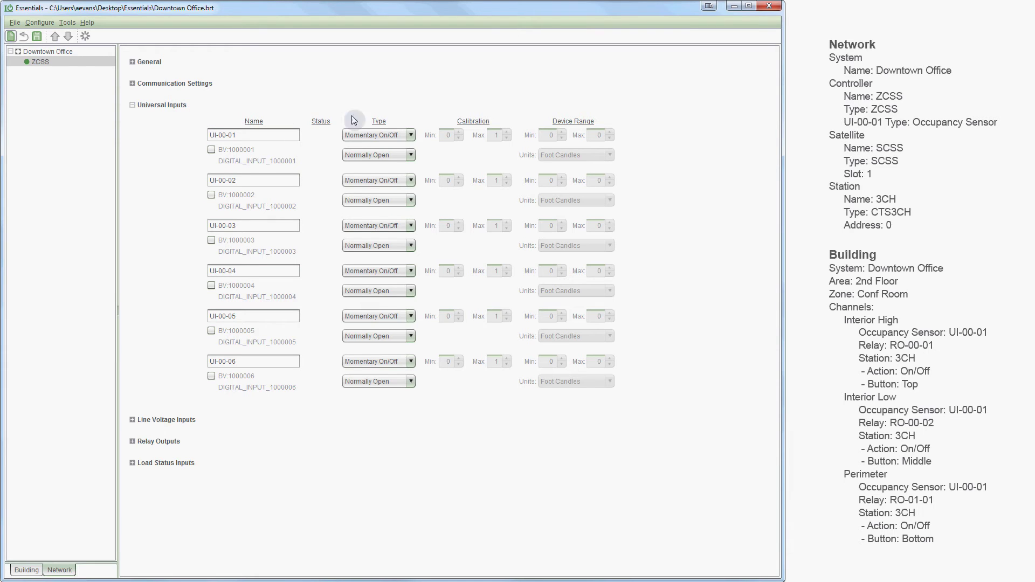
left_click(412, 137)
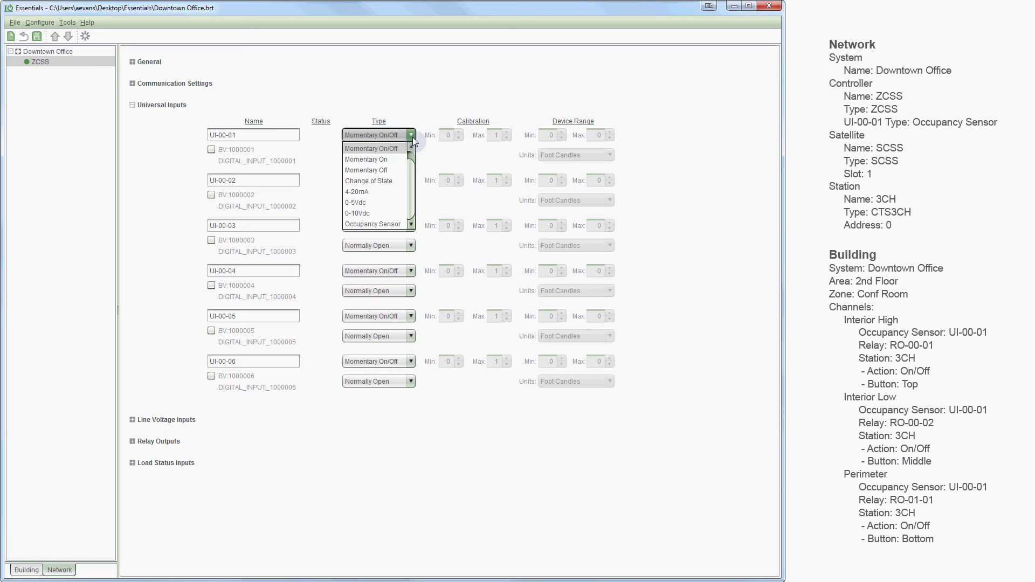
left_click(393, 222)
left_click(166, 106)
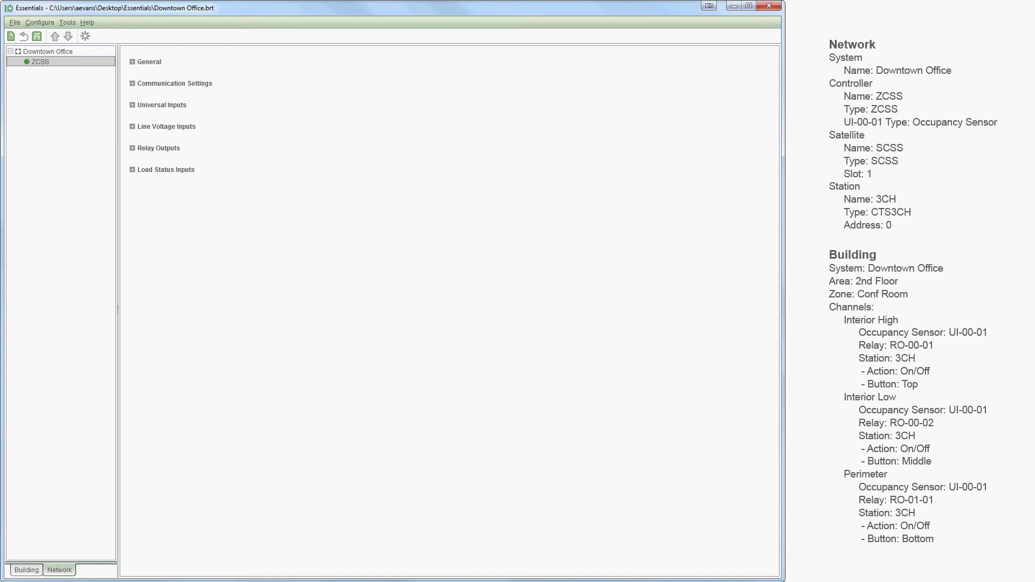
Add a satellite named SCSS under the ZCSS controller
right_click(54, 88)
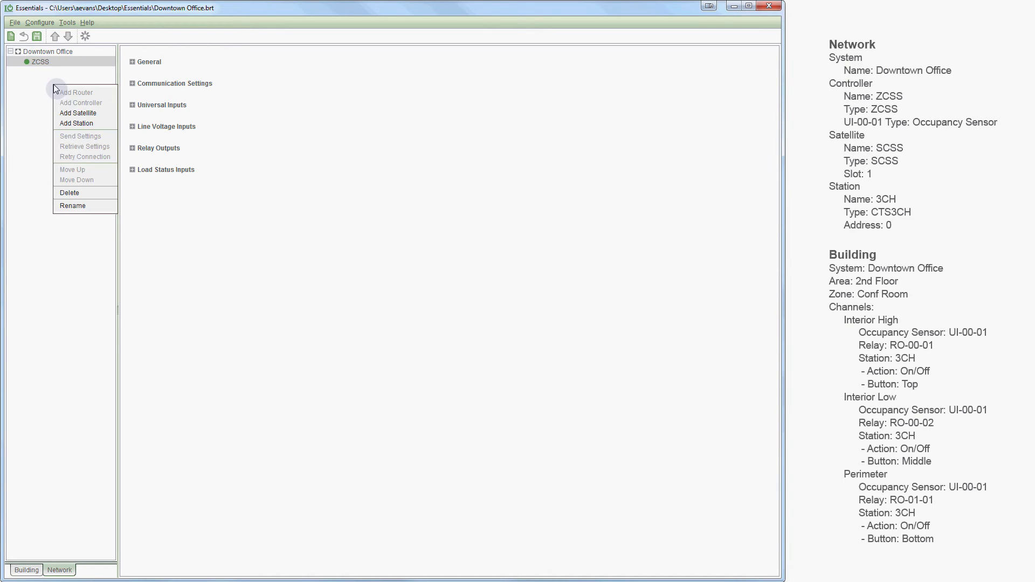
left_click(84, 114)
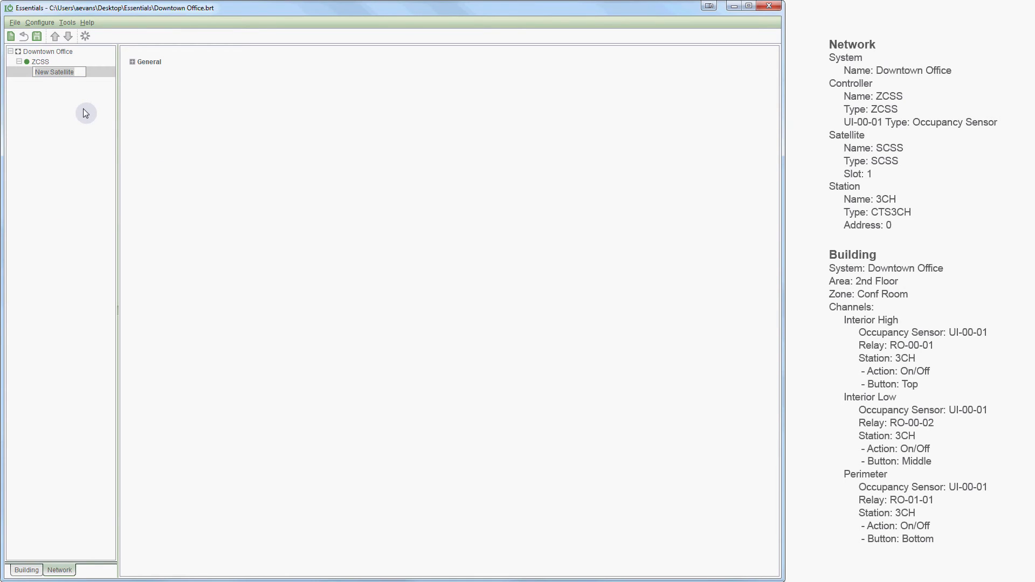
type("SCSS")
key("Return")
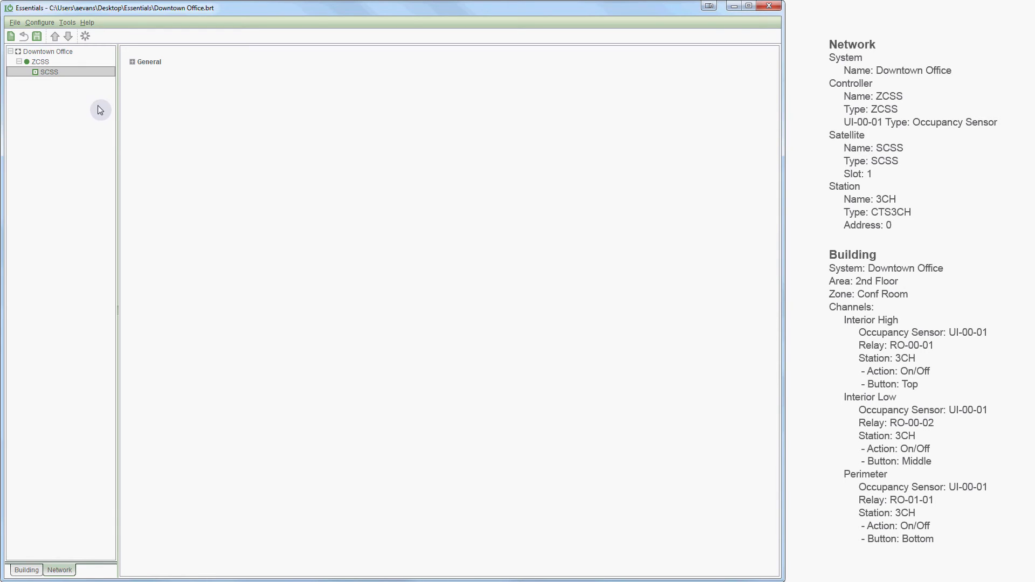
Set the SCSS satellite to slot 1 with the type Satellite Controller Switching Standard in its general settings
left_click(146, 62)
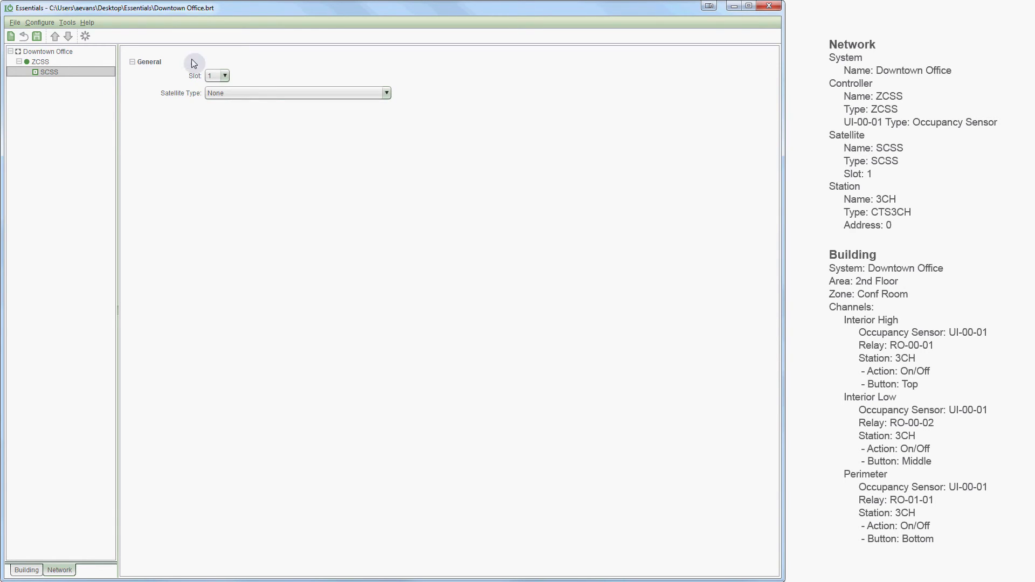
left_click(223, 77)
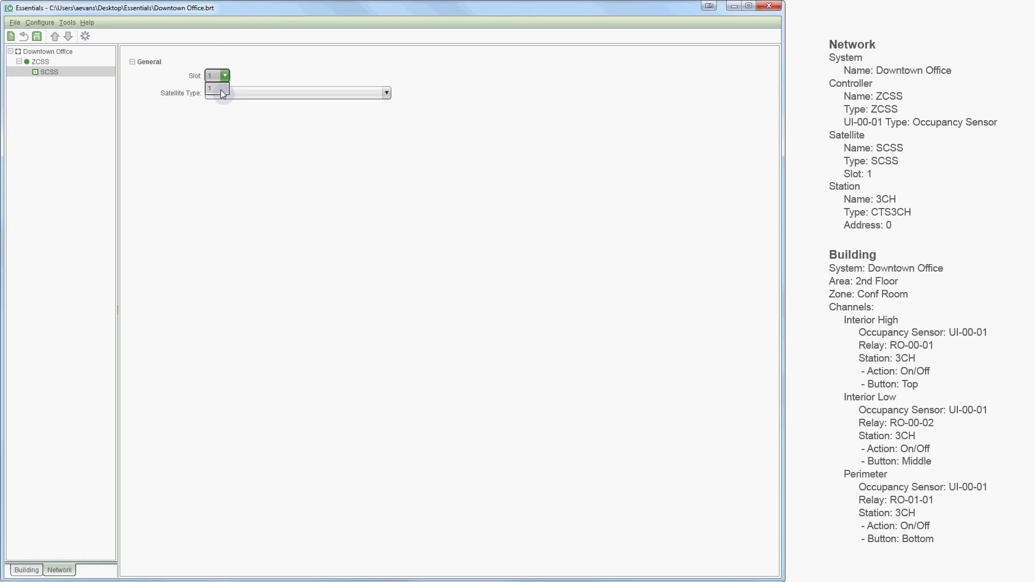
left_click(221, 88)
left_click(255, 94)
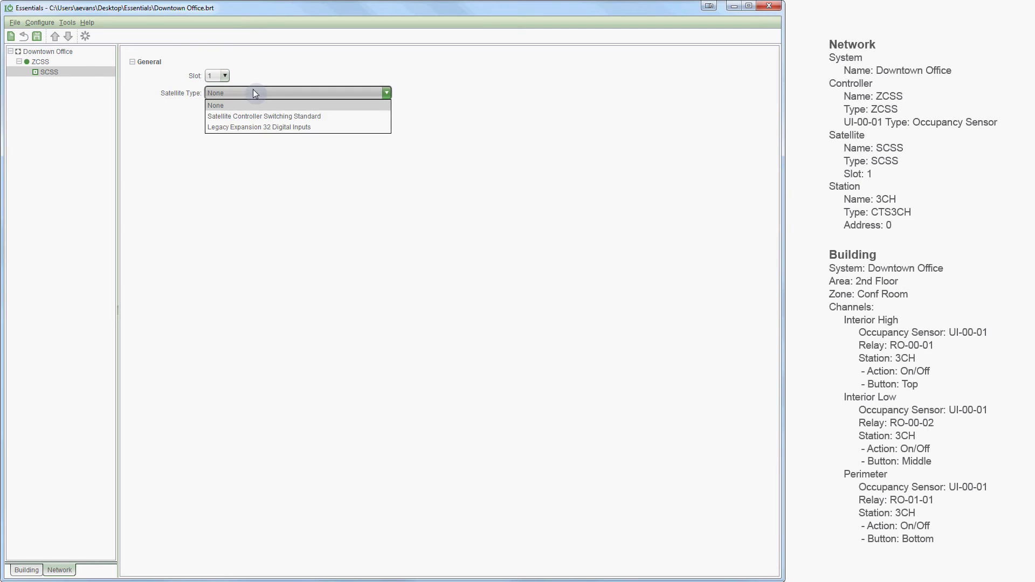
left_click(265, 117)
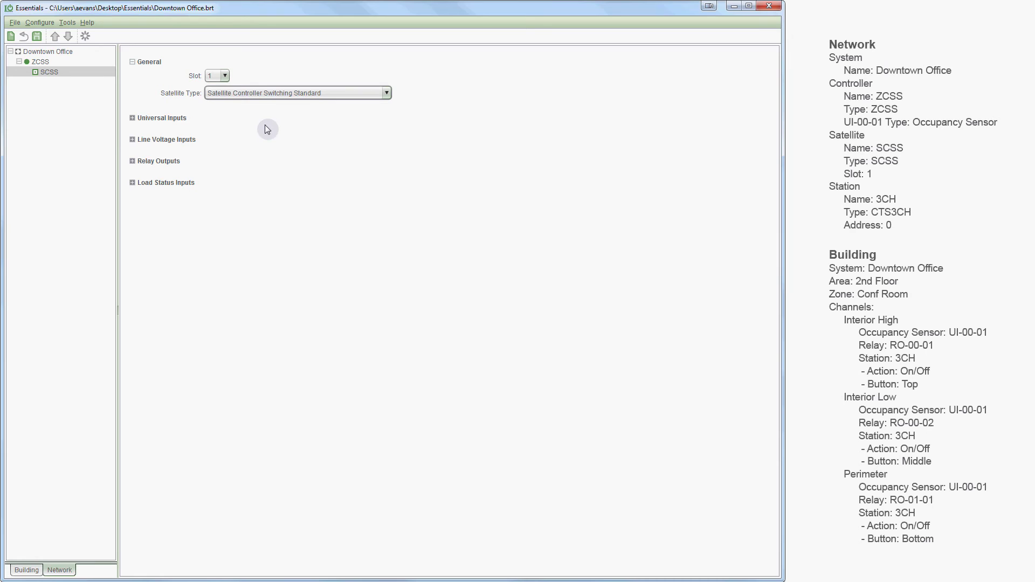
left_click(146, 63)
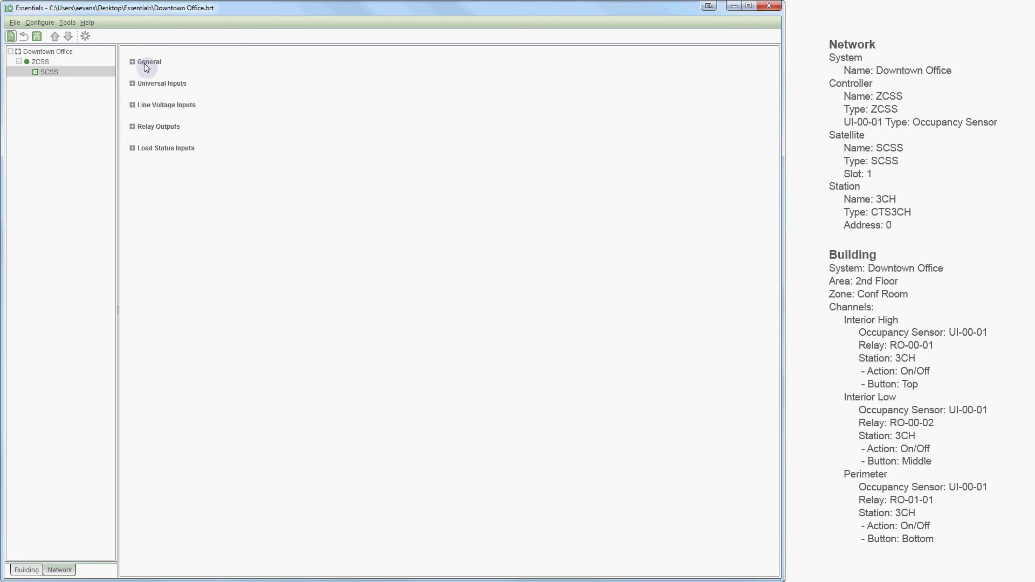
Add a station named 3CH under the ZCSS controller in the network tree
left_click(74, 102)
left_click(34, 62)
right_click(35, 64)
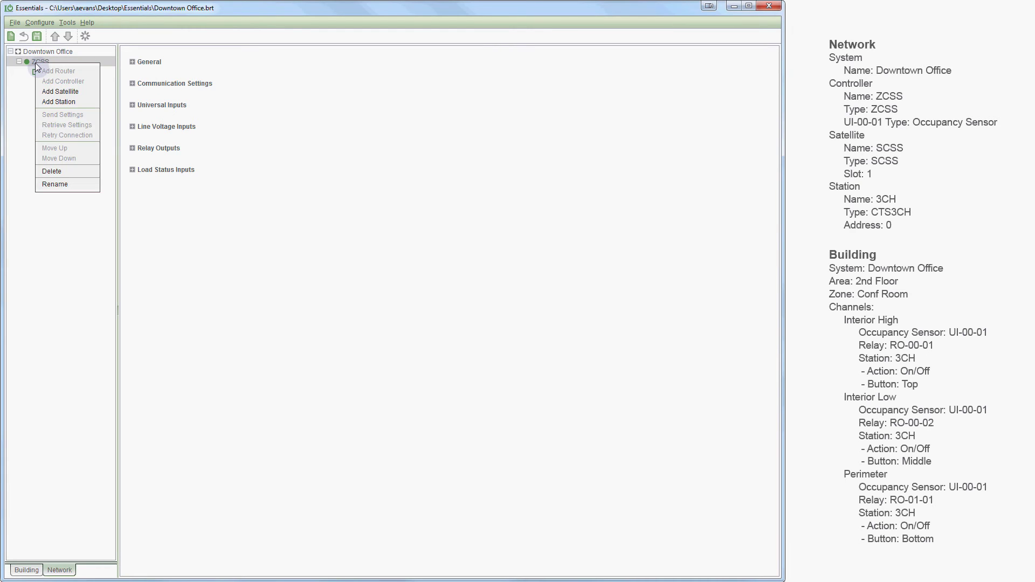
left_click(65, 102)
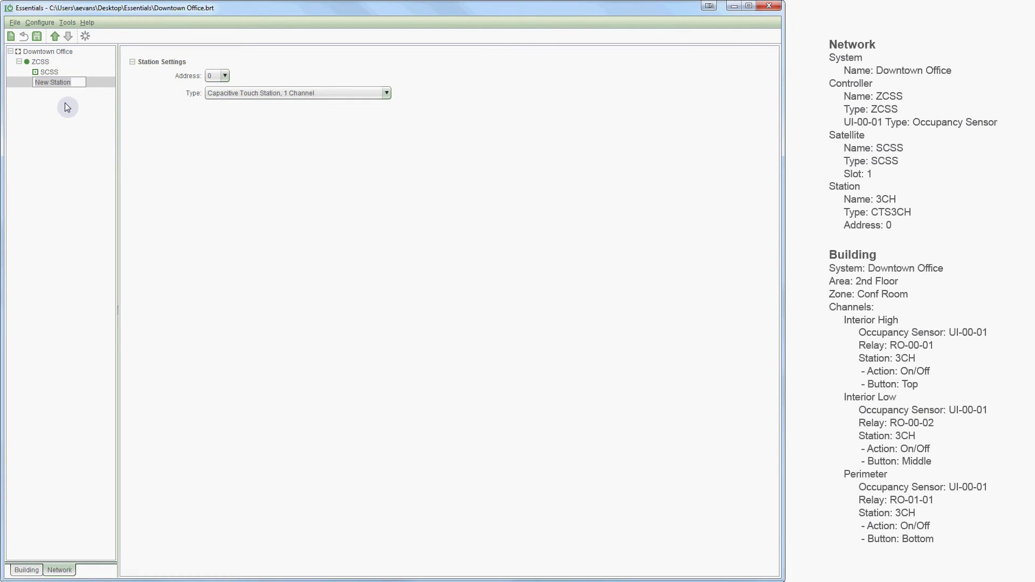
type("3CH")
key("Return")
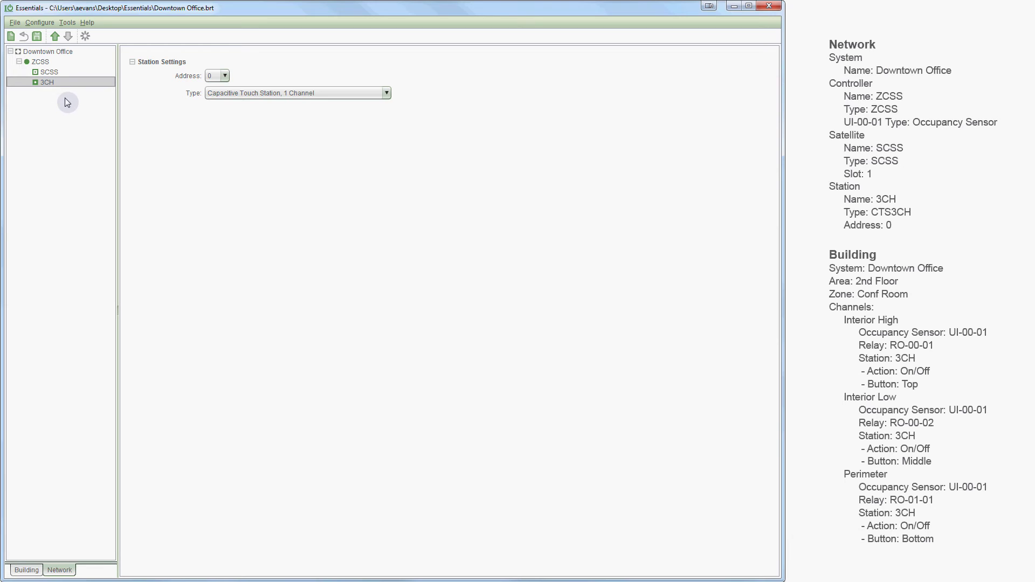
Set the 3CH station's address to 0 and its type to Capacitive Touch Station, 3 Channel
left_click(225, 76)
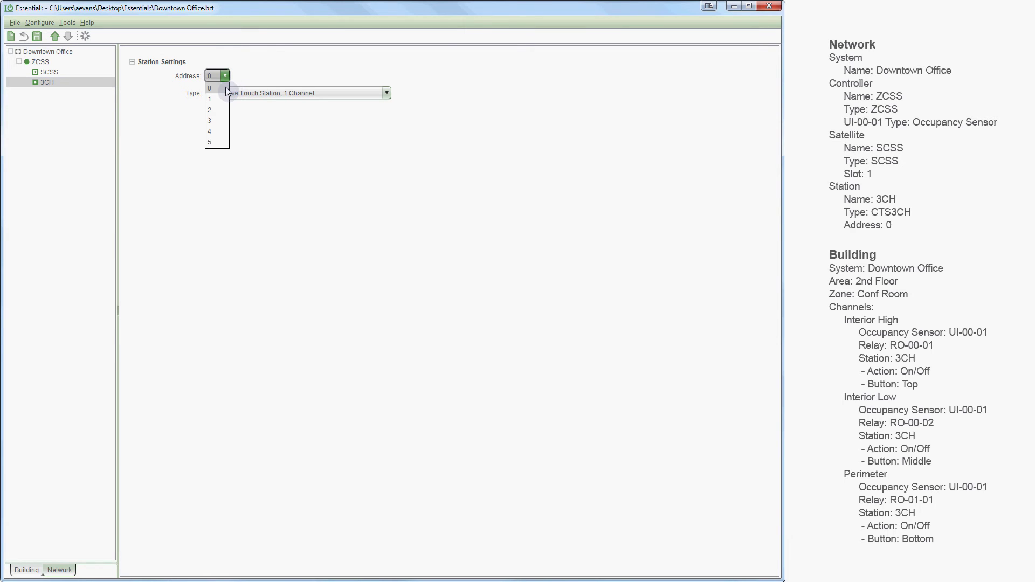
left_click(226, 91)
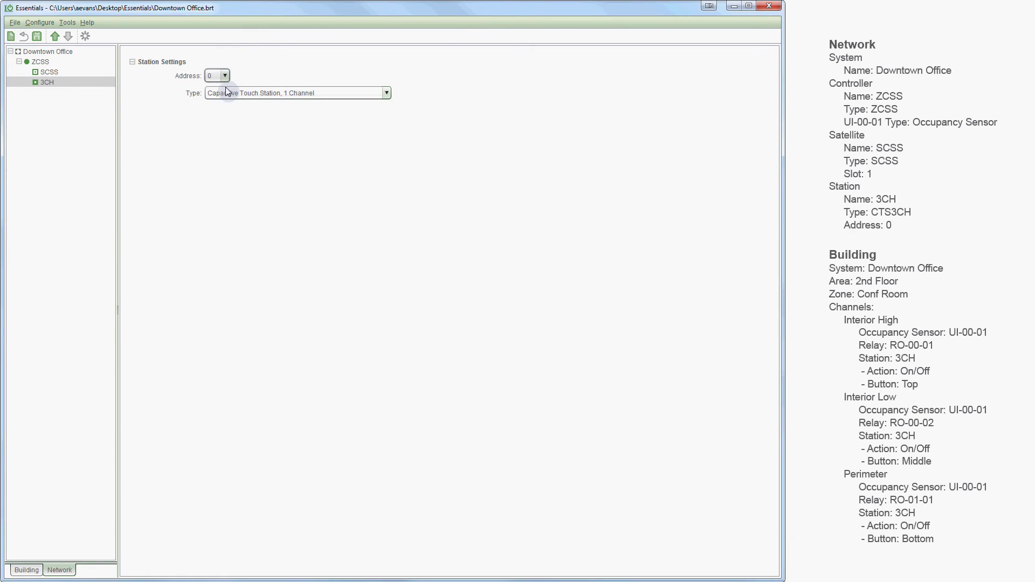
left_click(256, 92)
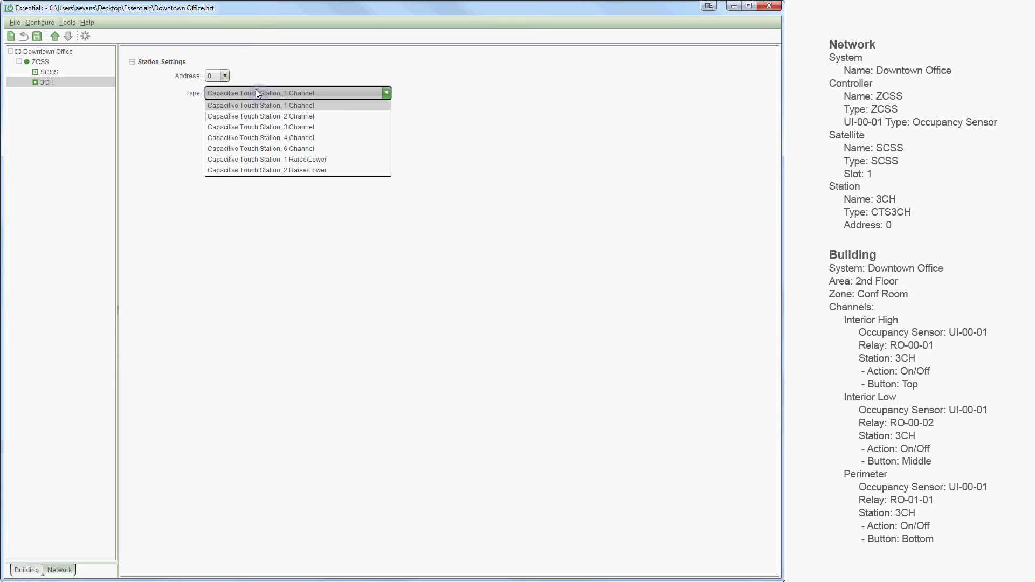
left_click(326, 128)
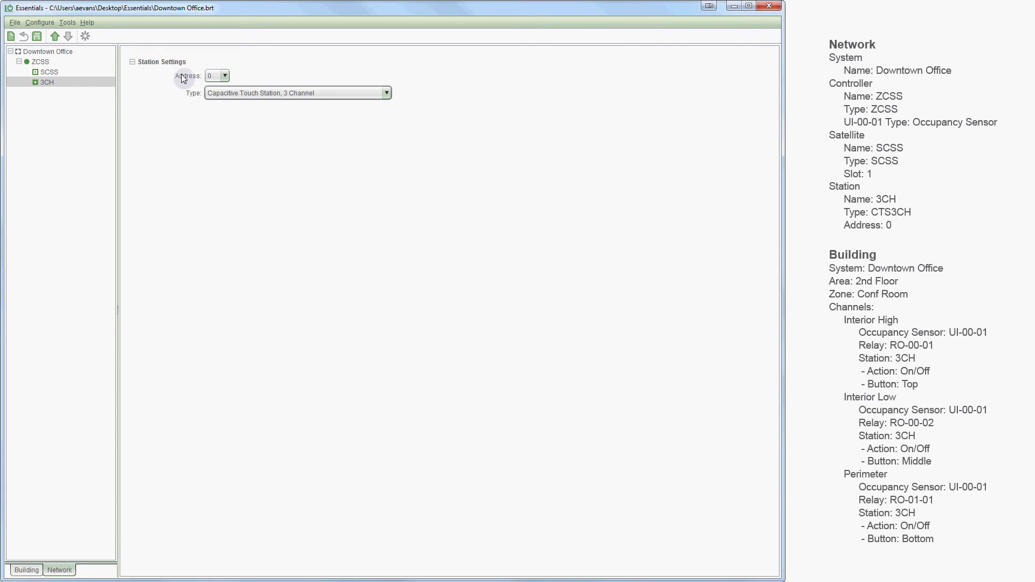
left_click(162, 61)
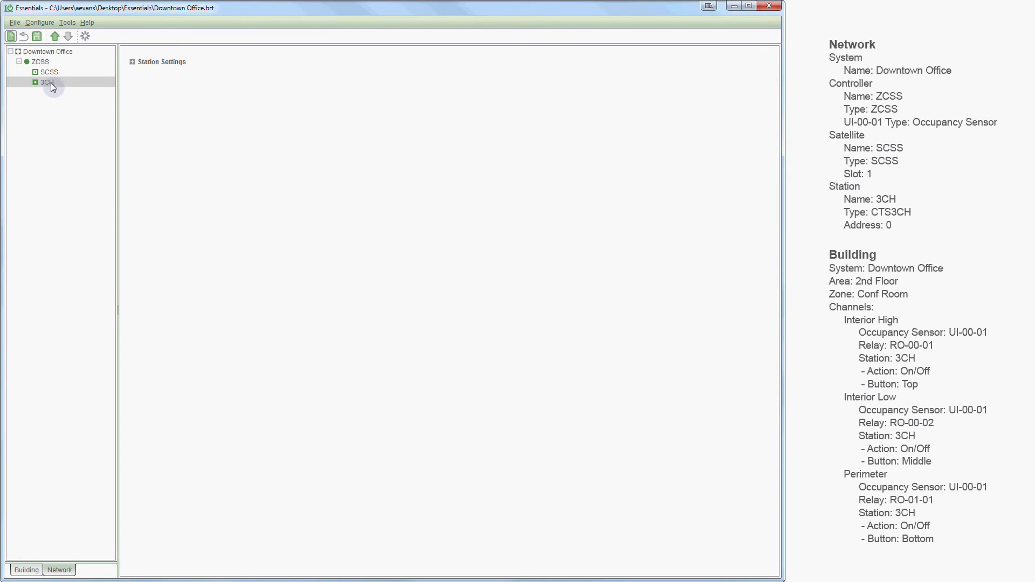
Move the 3CH station above the SCSS satellite and back below it in the network tree
left_click(55, 36)
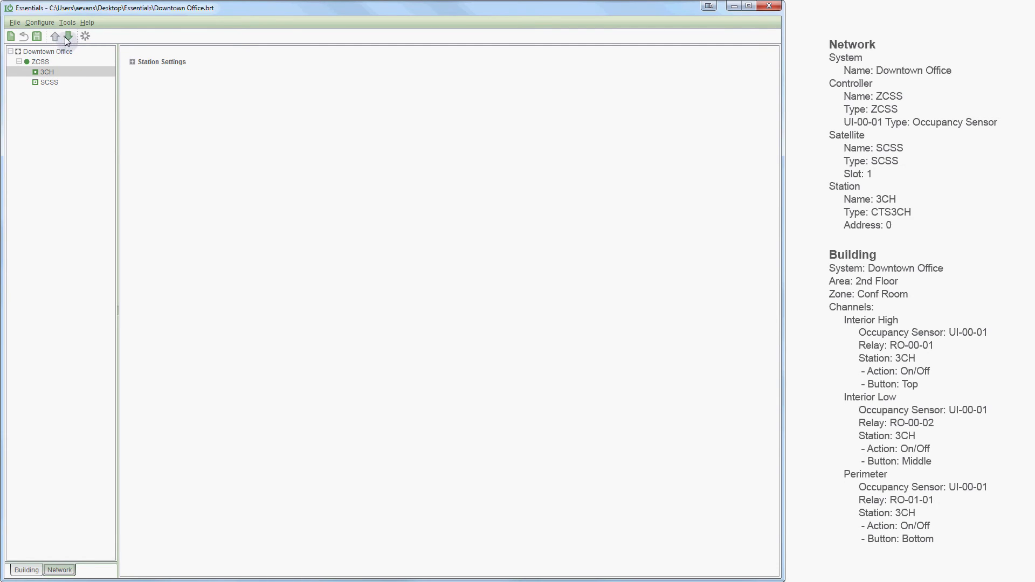
left_click(68, 36)
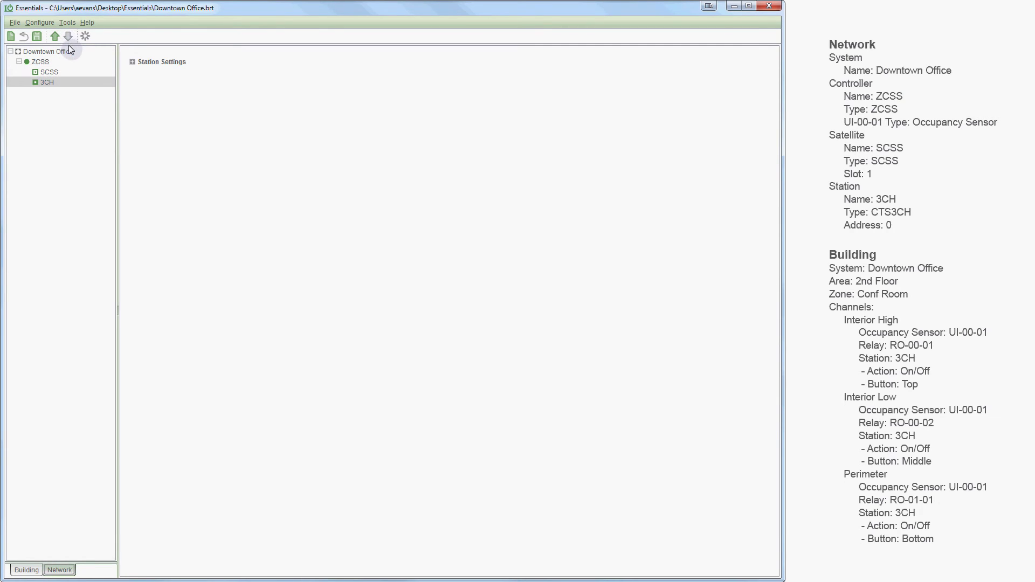
right_click(84, 83)
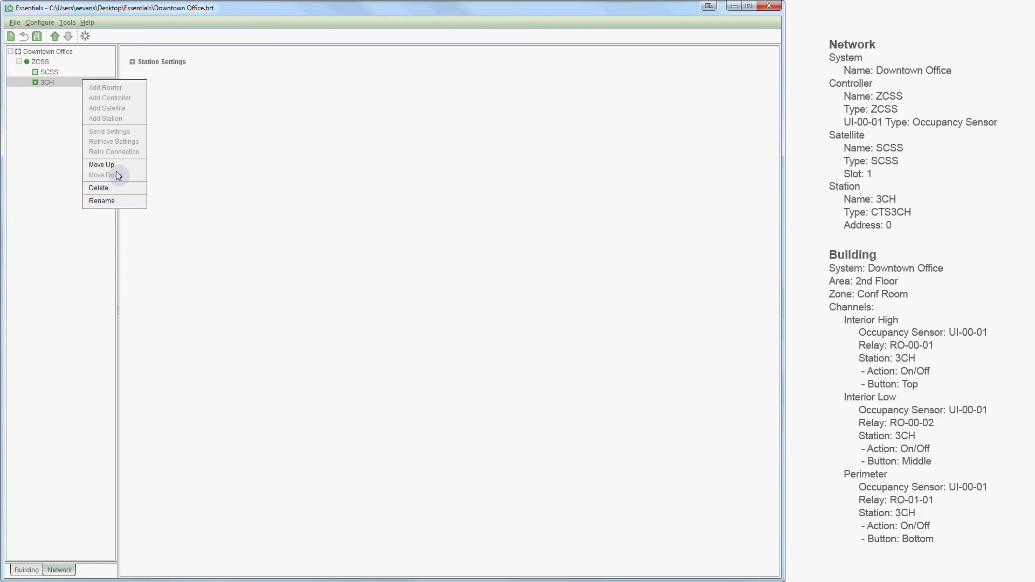
left_click(65, 169)
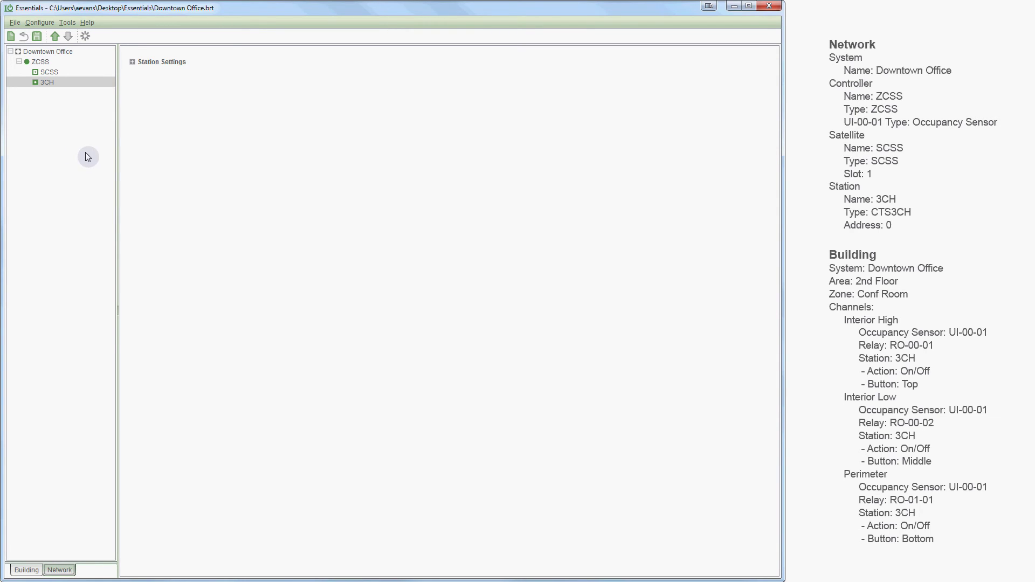
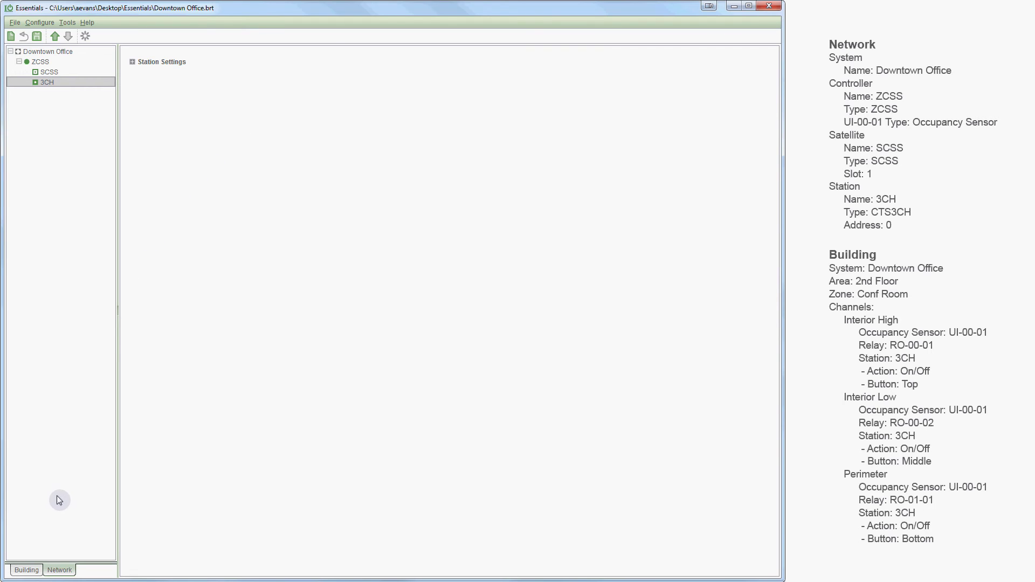
Add an area named 2nd Floor to the Downtown Office system in the building tree
left_click(28, 571)
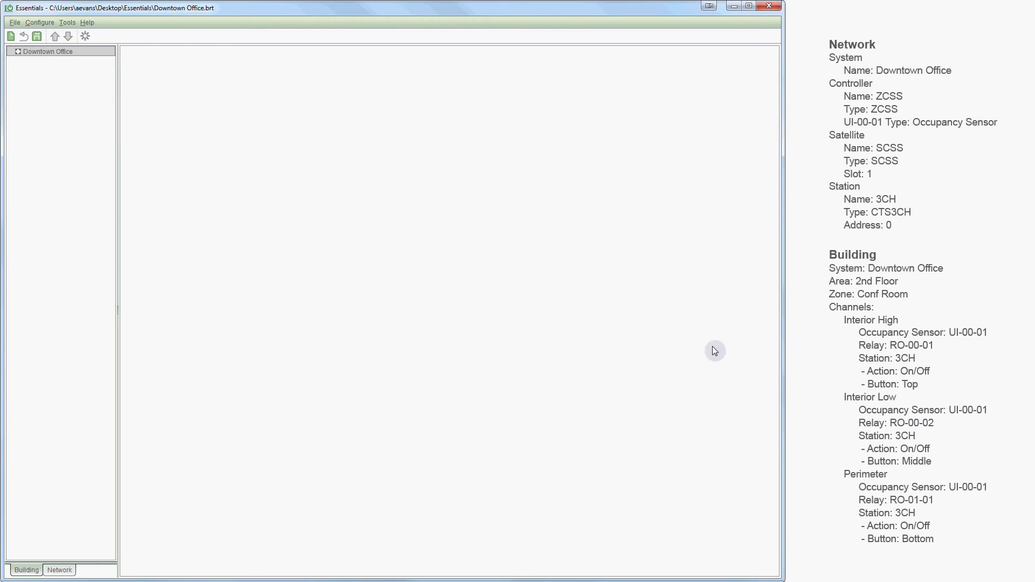
right_click(67, 73)
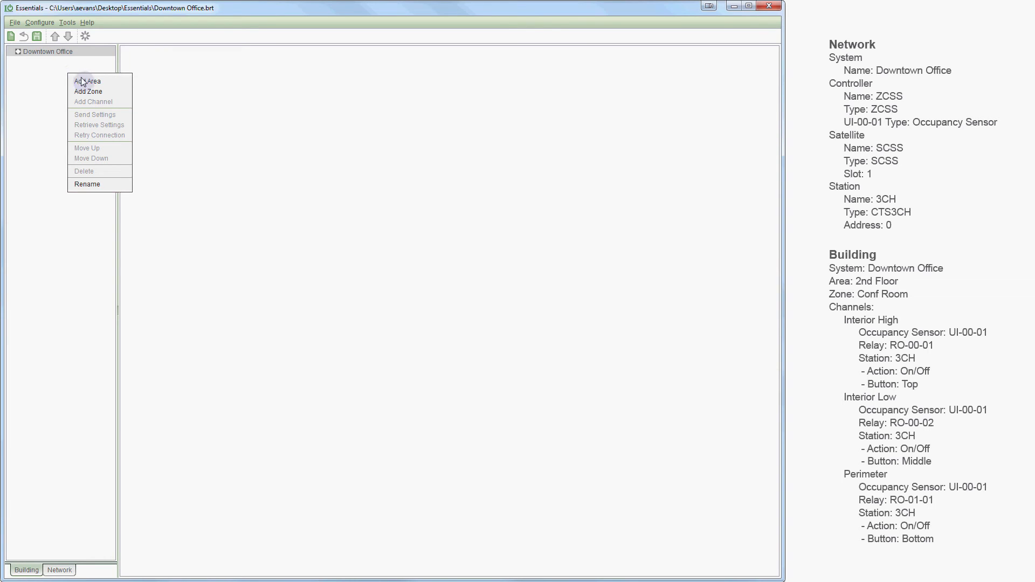
left_click(83, 82)
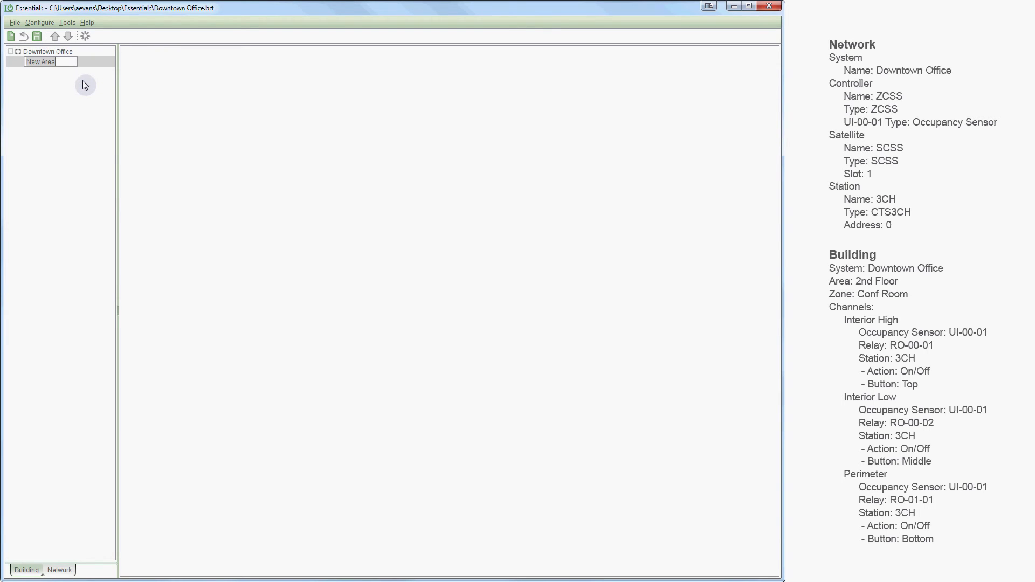
type("2nd Floor")
key("Return")
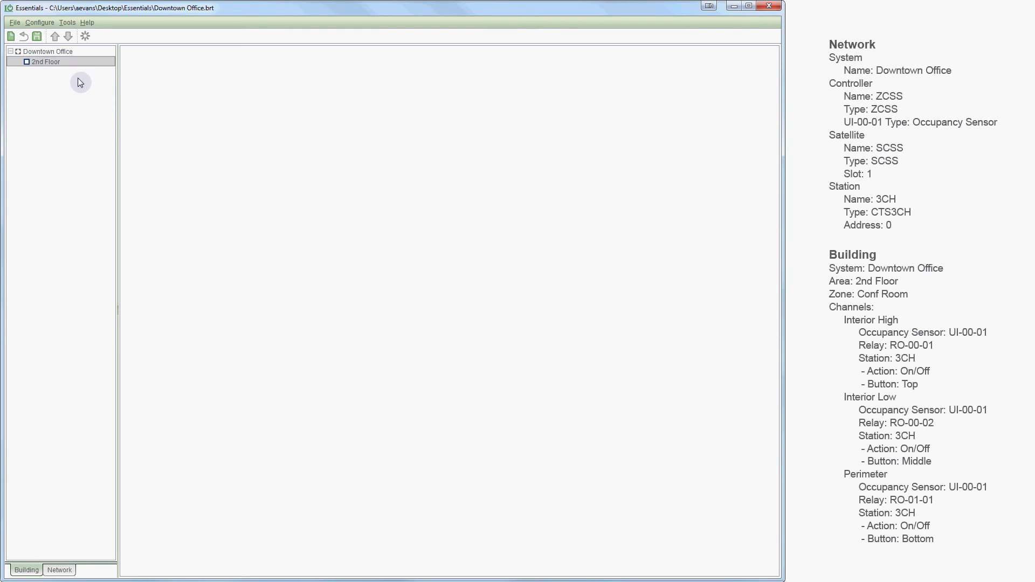
Add a zone named Conf Room under the 2nd Floor area and assign it to controller ZCSS - (1)
right_click(76, 77)
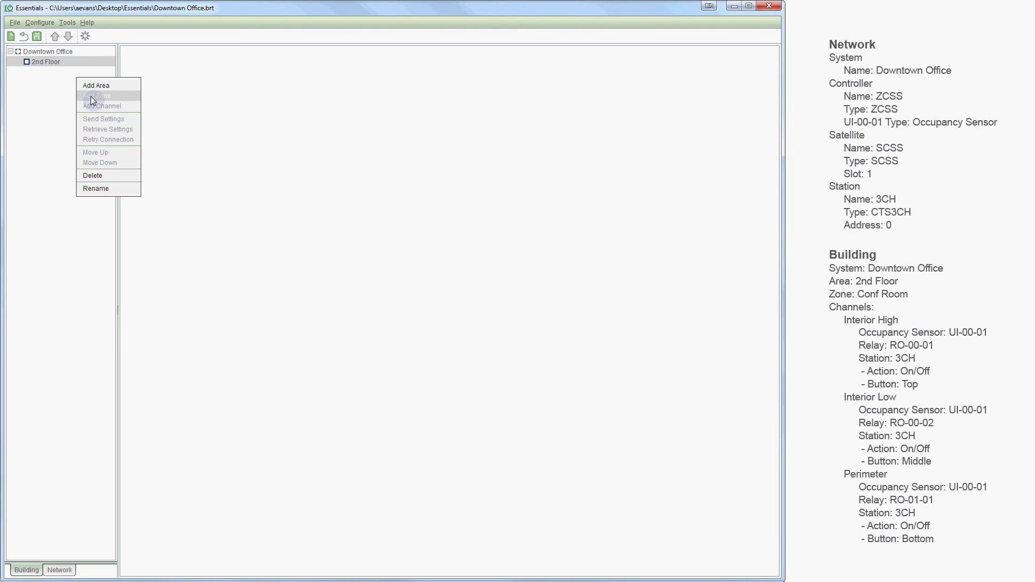
left_click(92, 100)
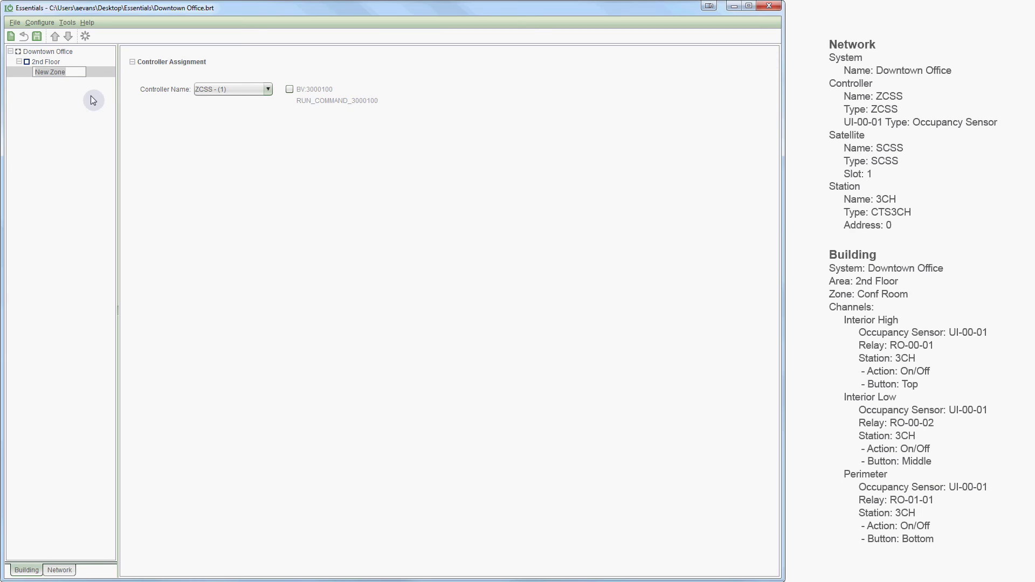
type("Conf Room")
key("Return")
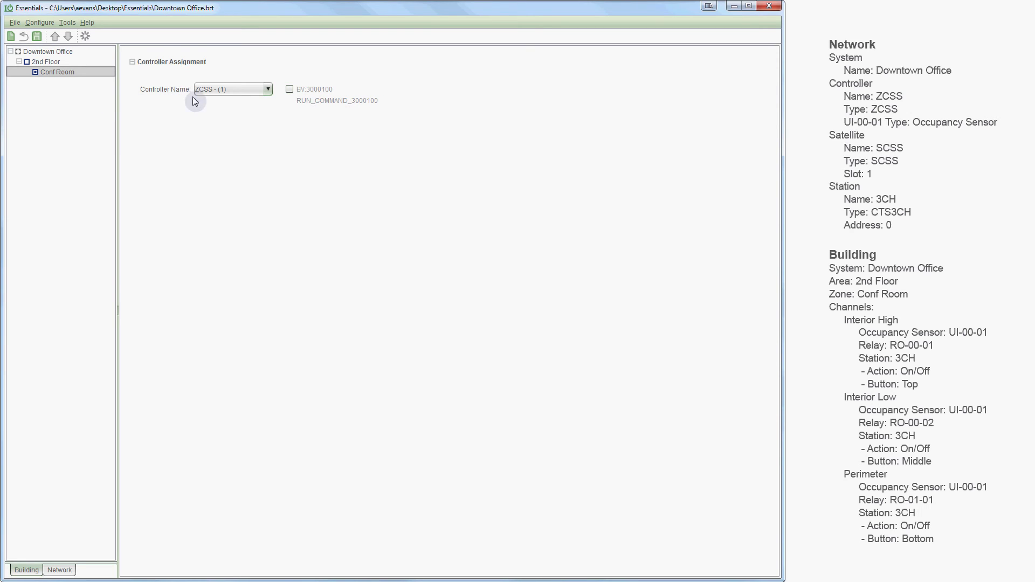
left_click(249, 94)
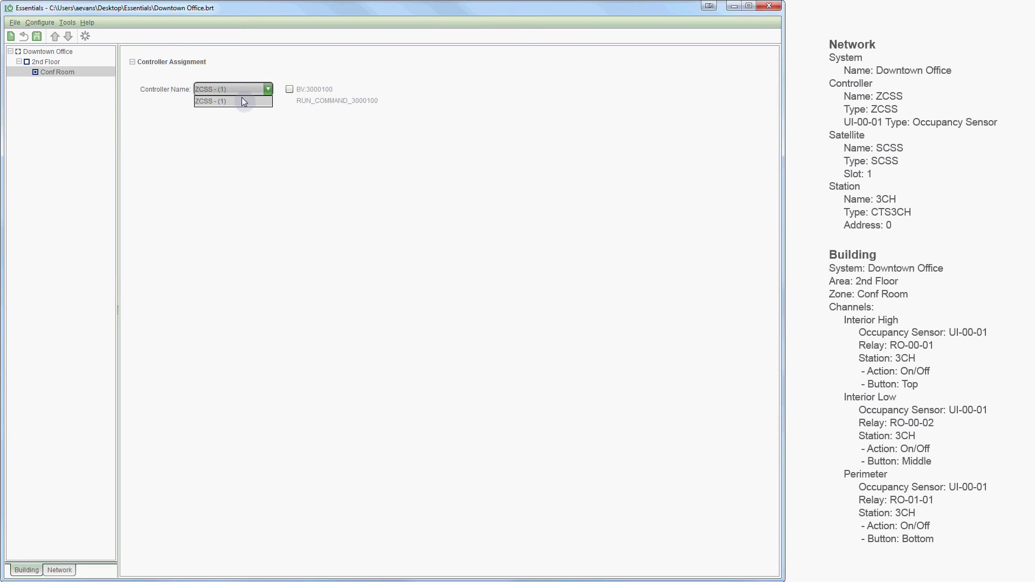
left_click(227, 101)
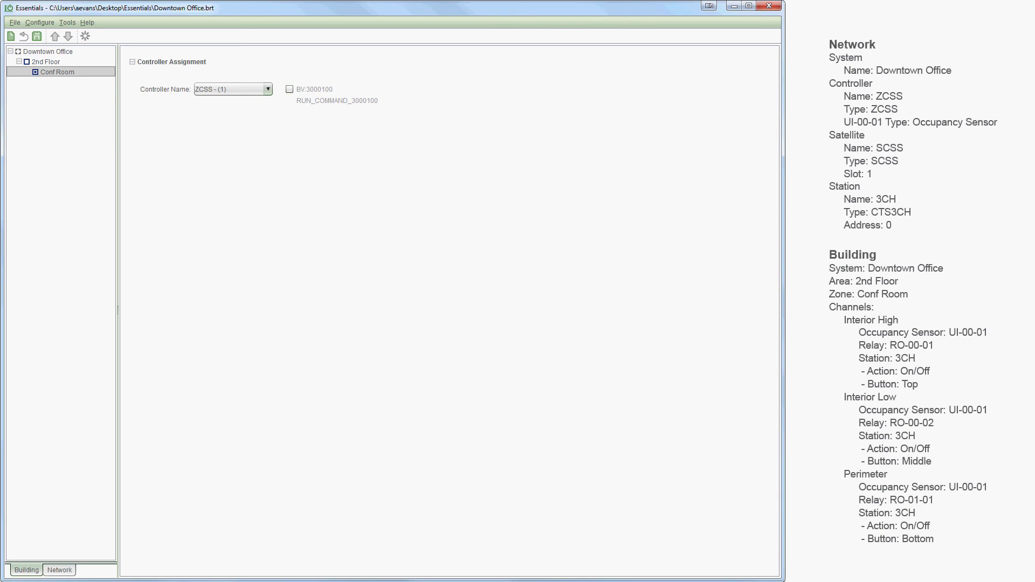
Add a channel named Interior High under the Conf Room zone
left_click(65, 97)
right_click(65, 97)
left_click(109, 123)
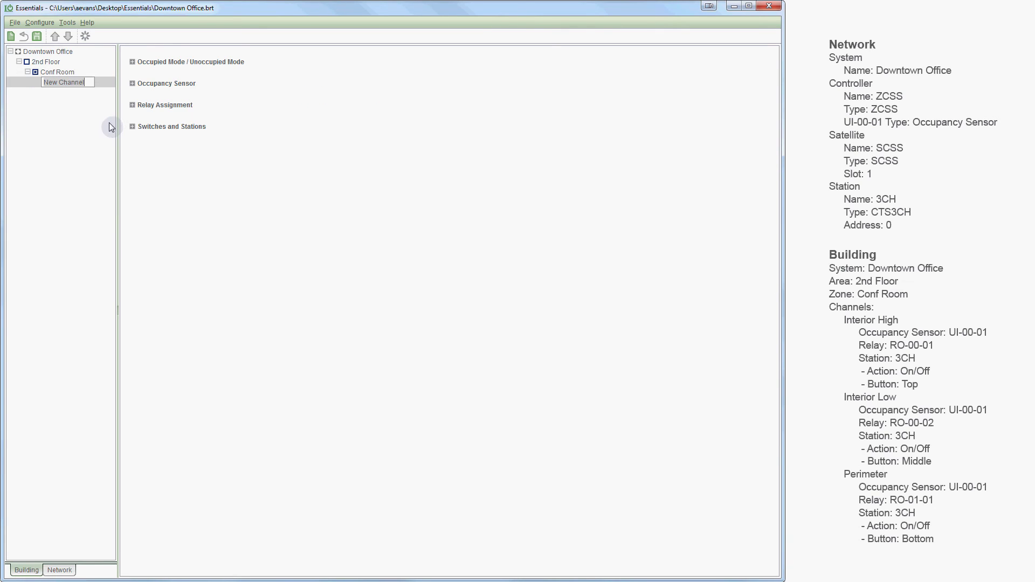
type("Interior High")
left_click(97, 124)
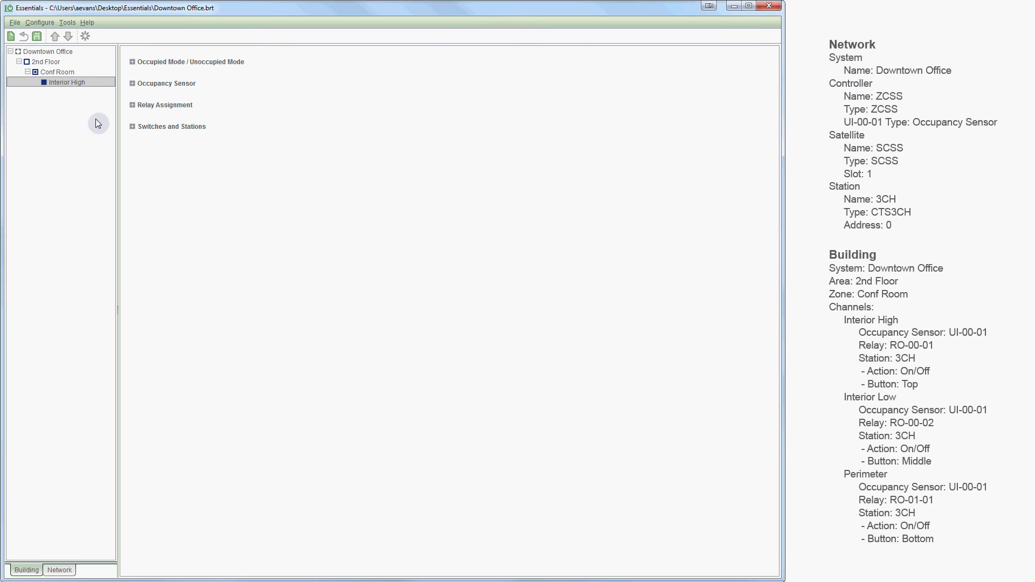
Set the Interior High channel's occupancy sensor input to UI-00-01 and assign relay RO-00-01 to the channel
left_click(153, 85)
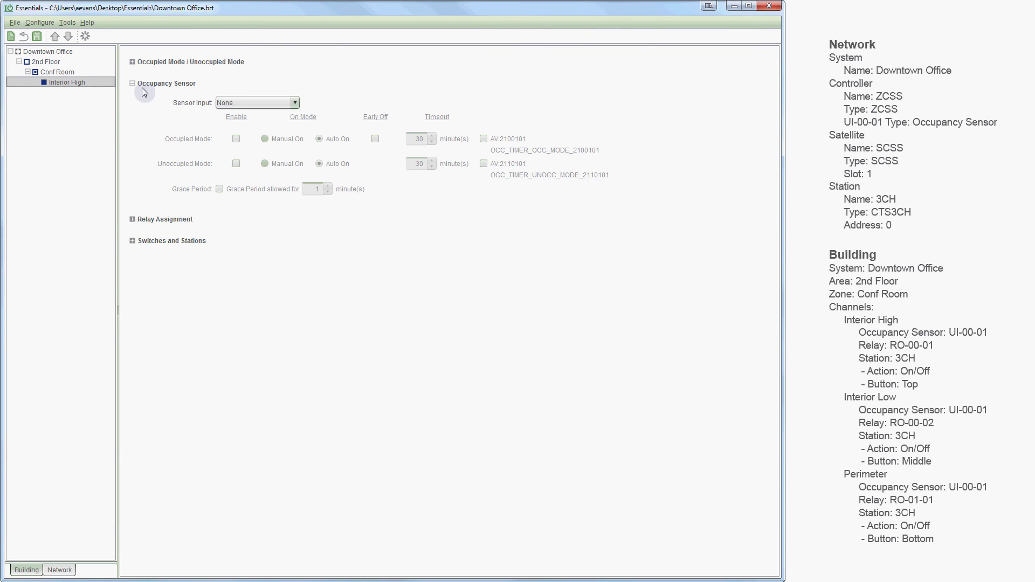
left_click(292, 103)
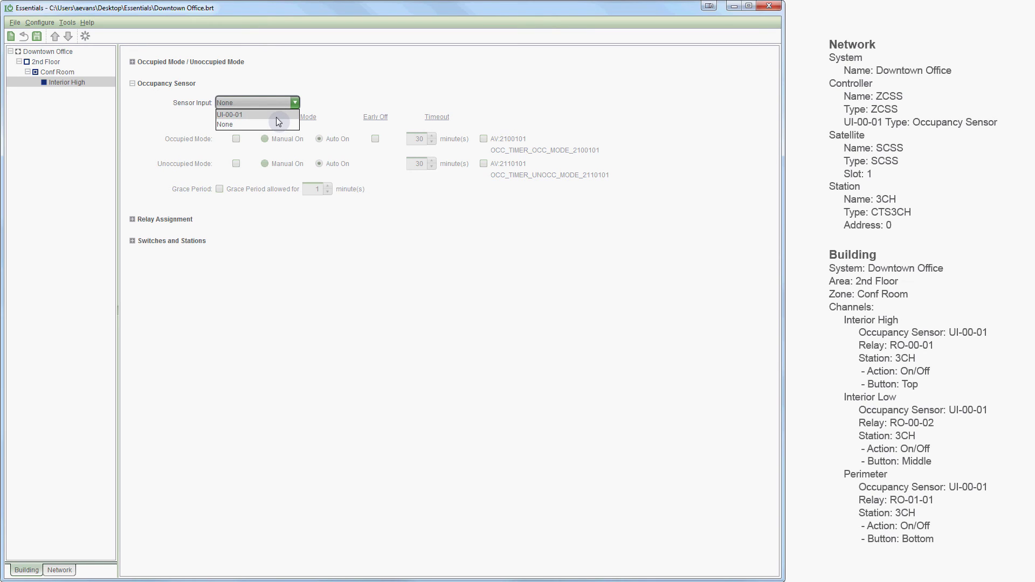
left_click(276, 117)
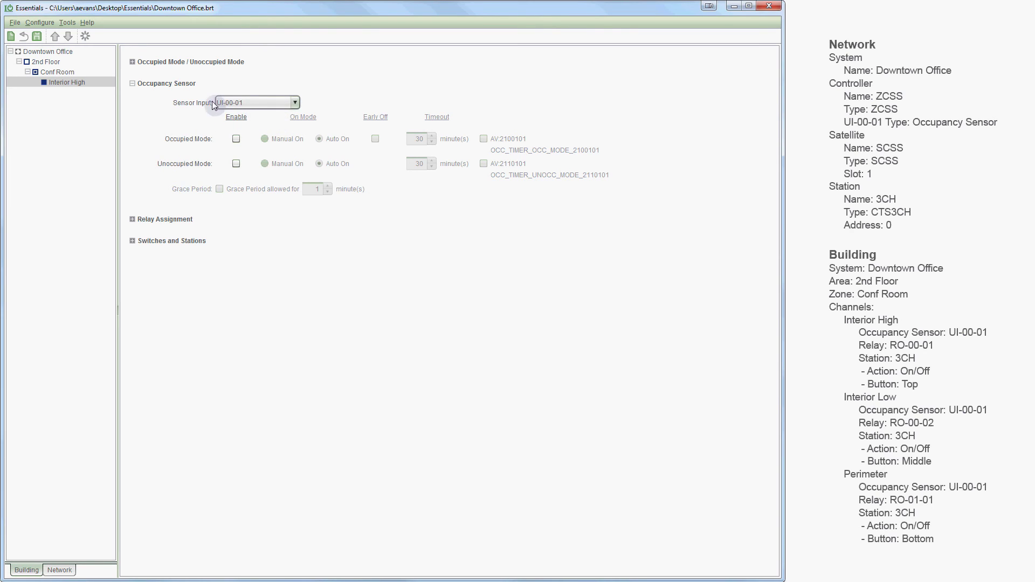
left_click(157, 85)
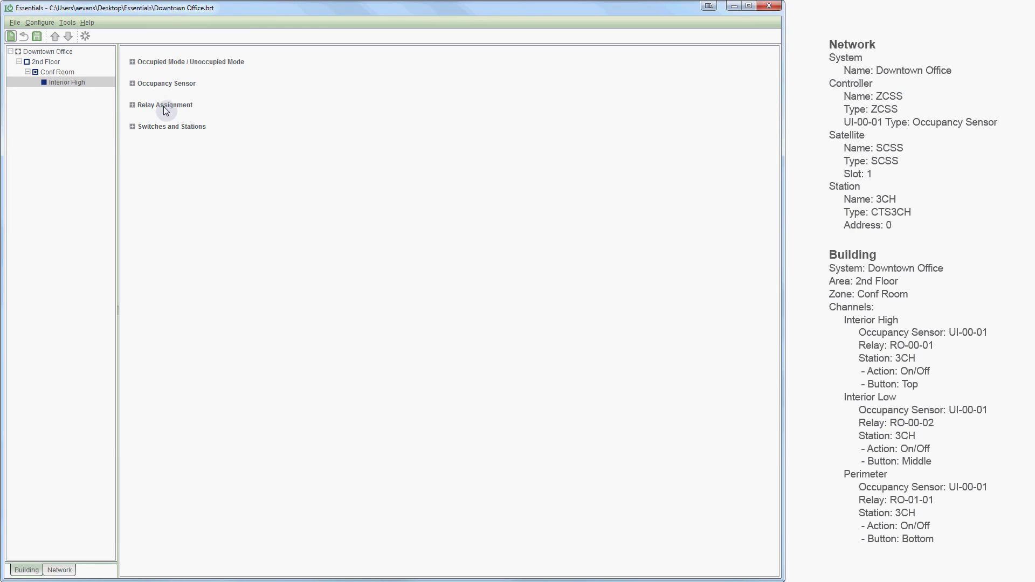
left_click(161, 106)
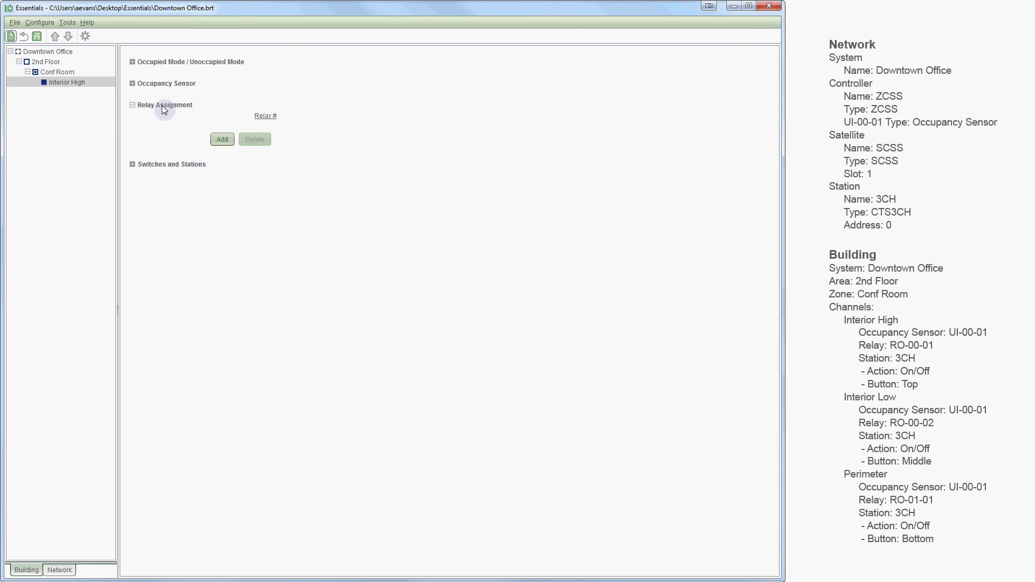
left_click(223, 139)
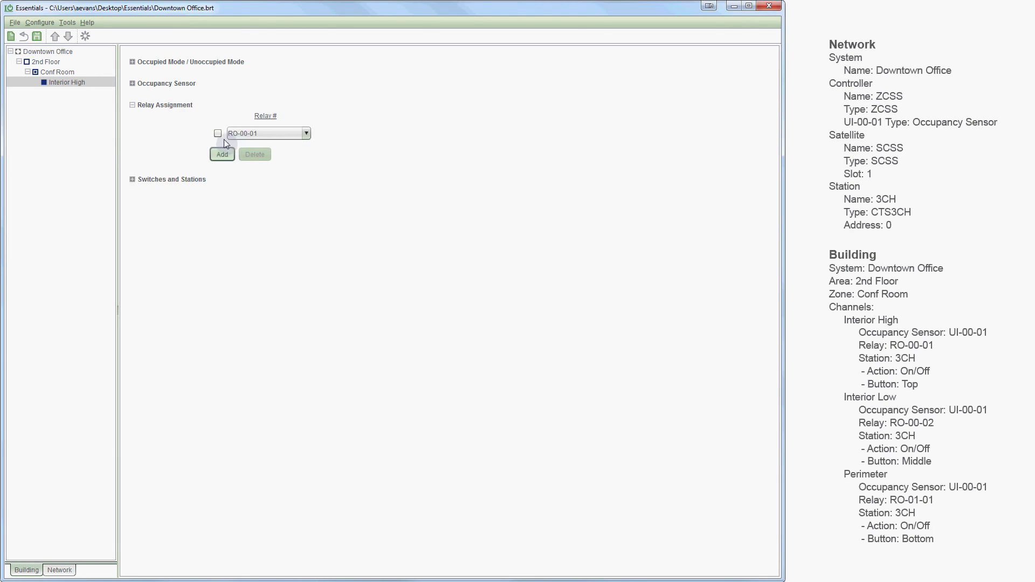
Select RO-00-01 as the relay number in the Interior High channel's relay assignment
left_click(280, 135)
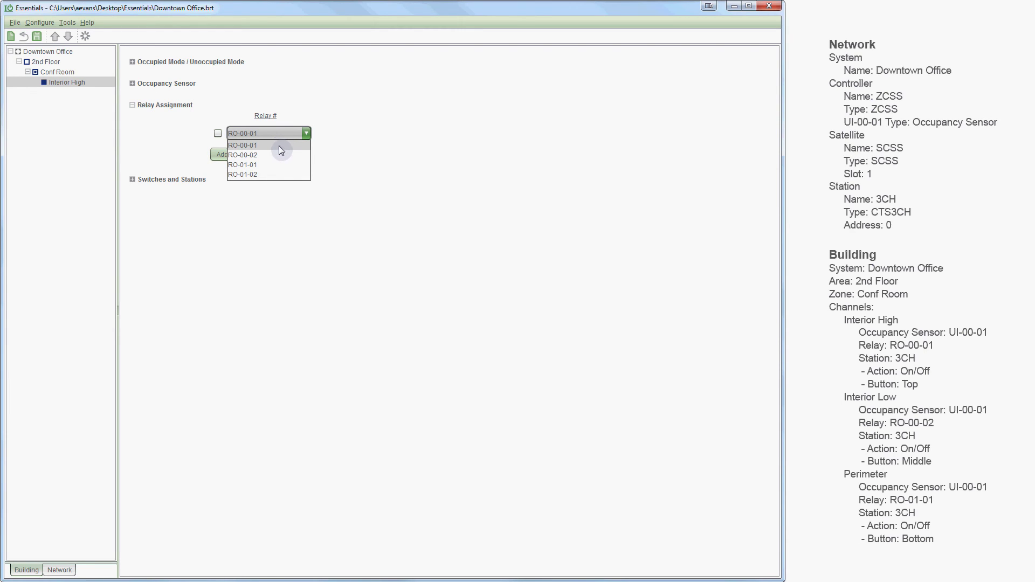
left_click(279, 146)
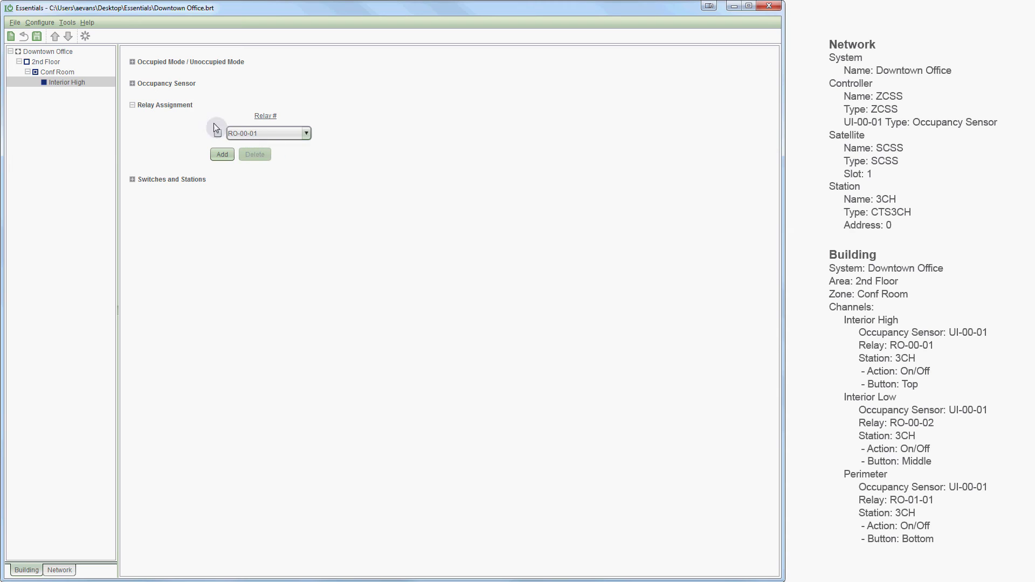
left_click(183, 106)
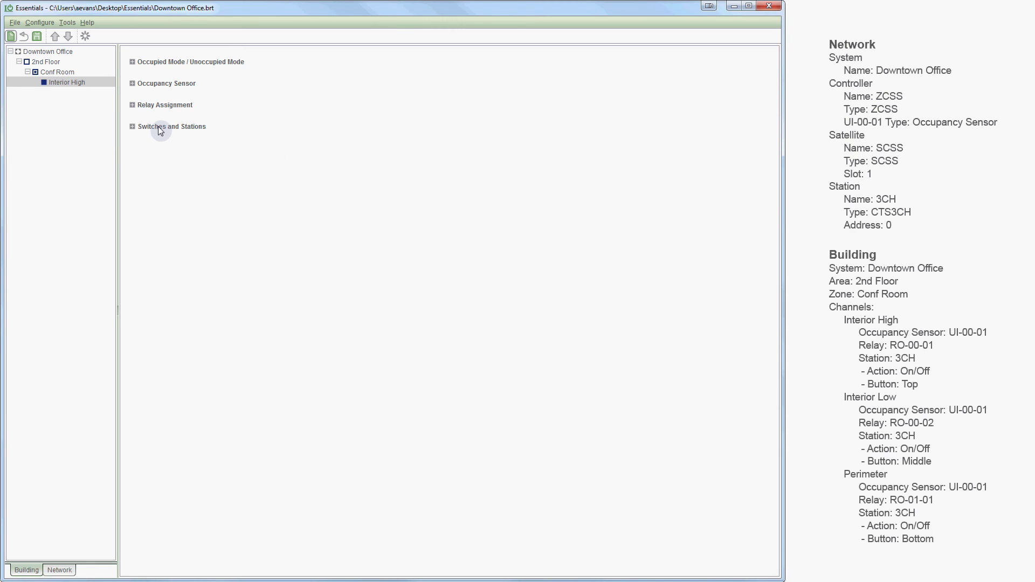
Add a Station On/Off entry to the Interior High channel, using station 3CH - (0) and the Top button
left_click(160, 129)
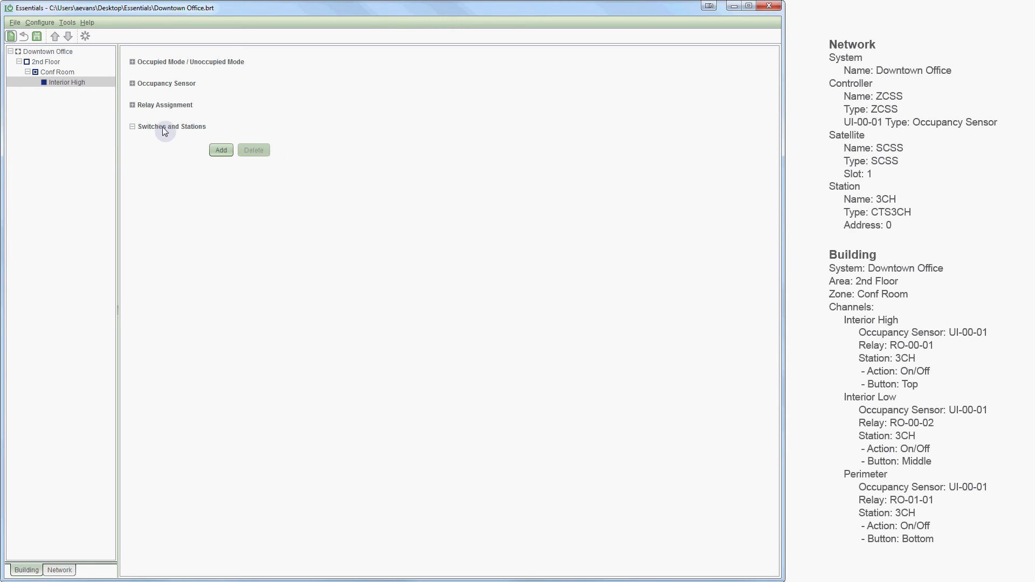
left_click(217, 148)
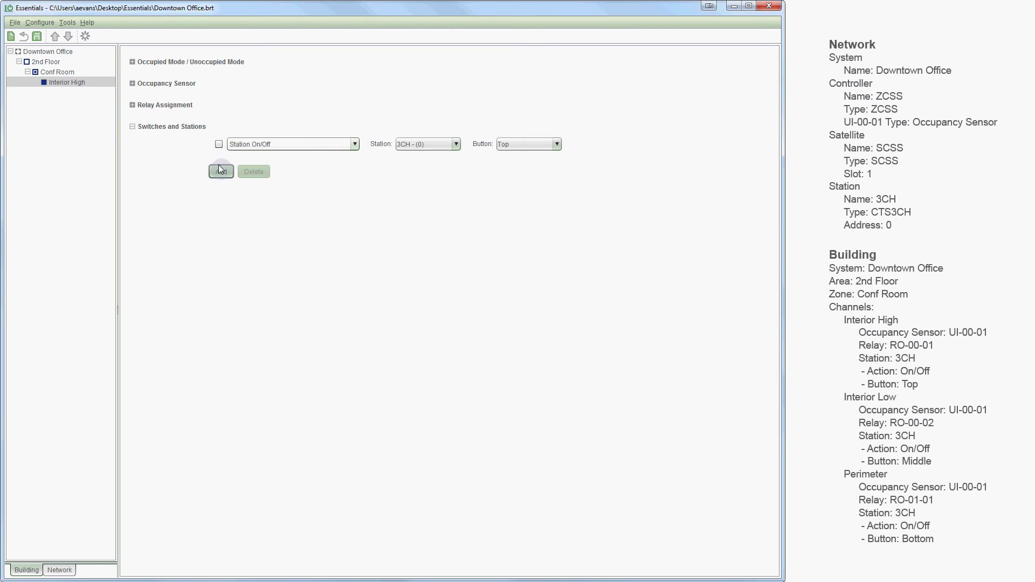
left_click(320, 144)
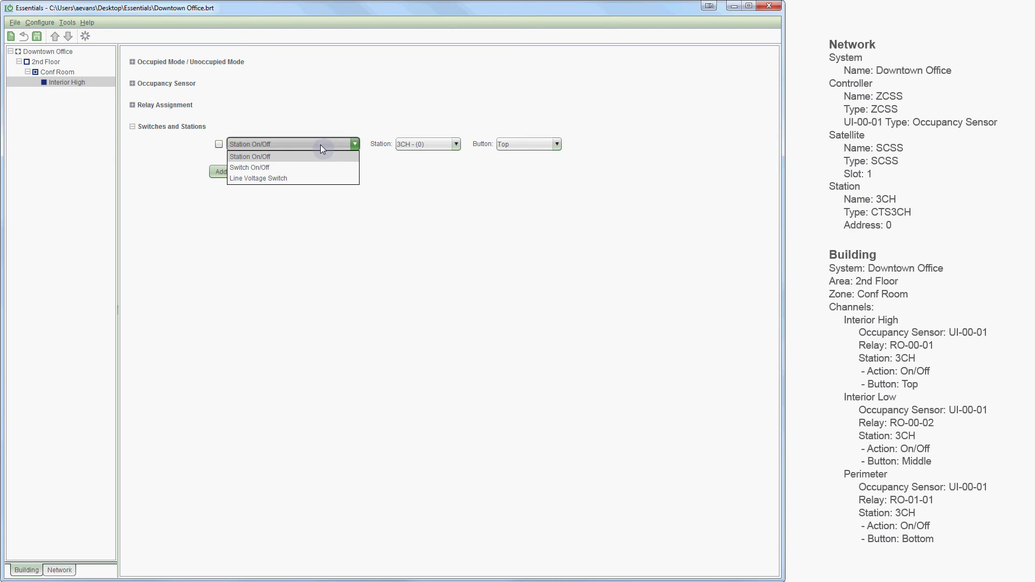
left_click(313, 160)
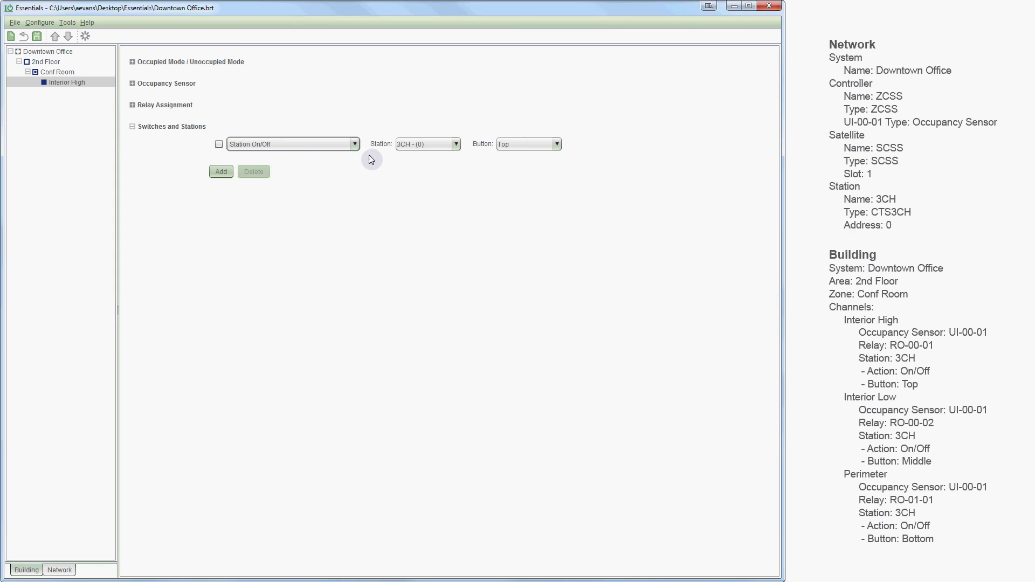
left_click(420, 145)
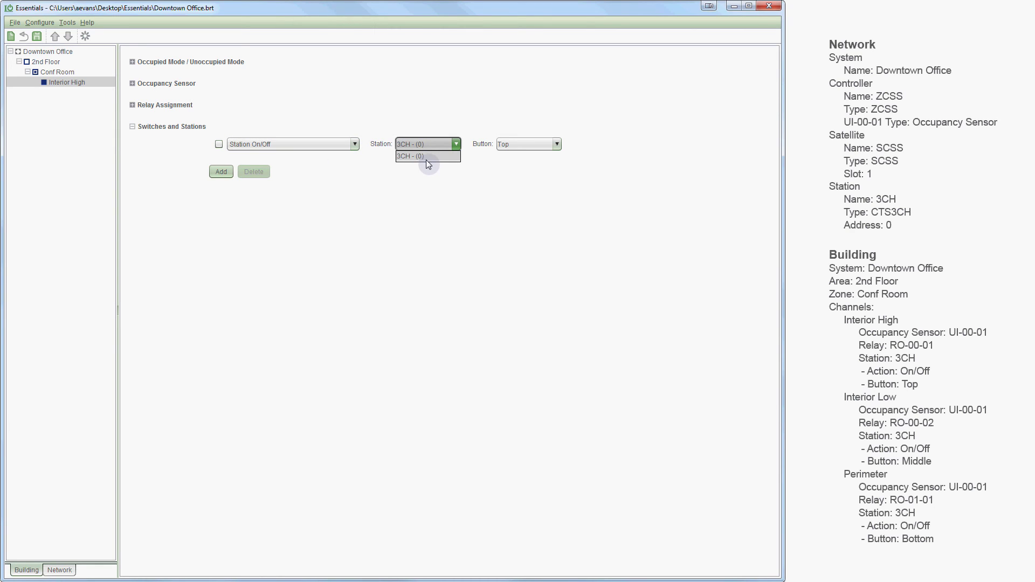
left_click(427, 157)
left_click(552, 147)
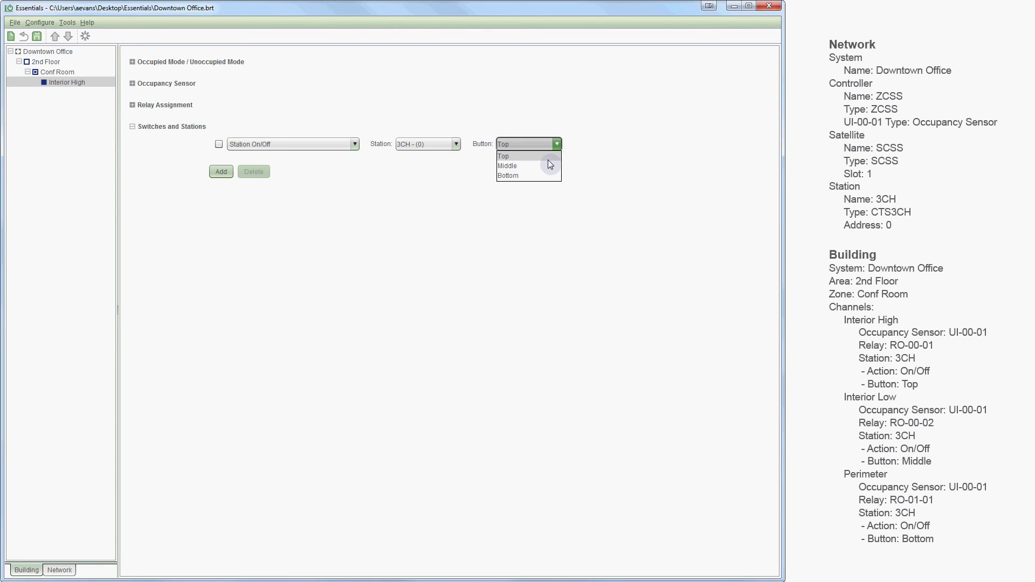
left_click(548, 160)
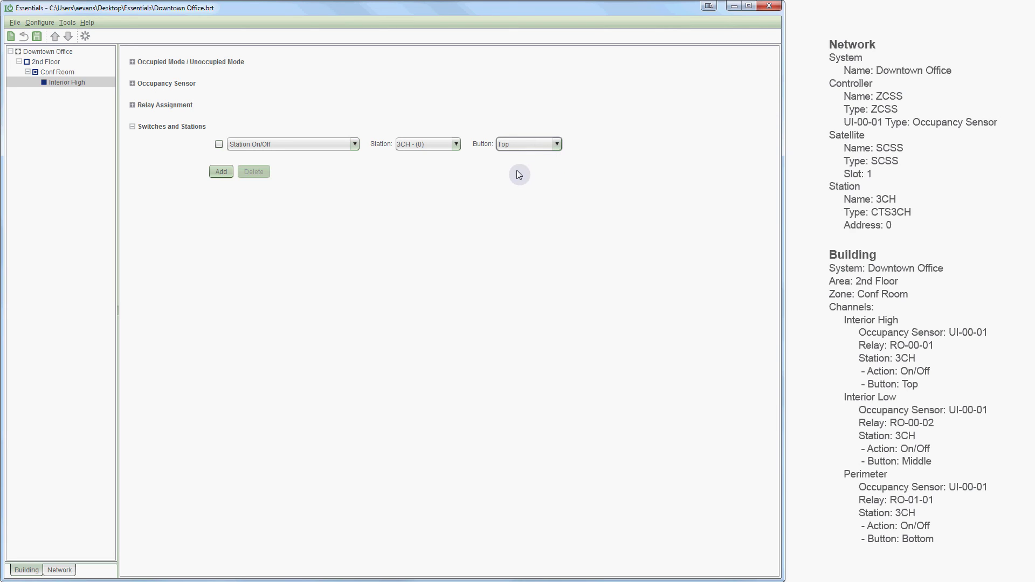
left_click(165, 132)
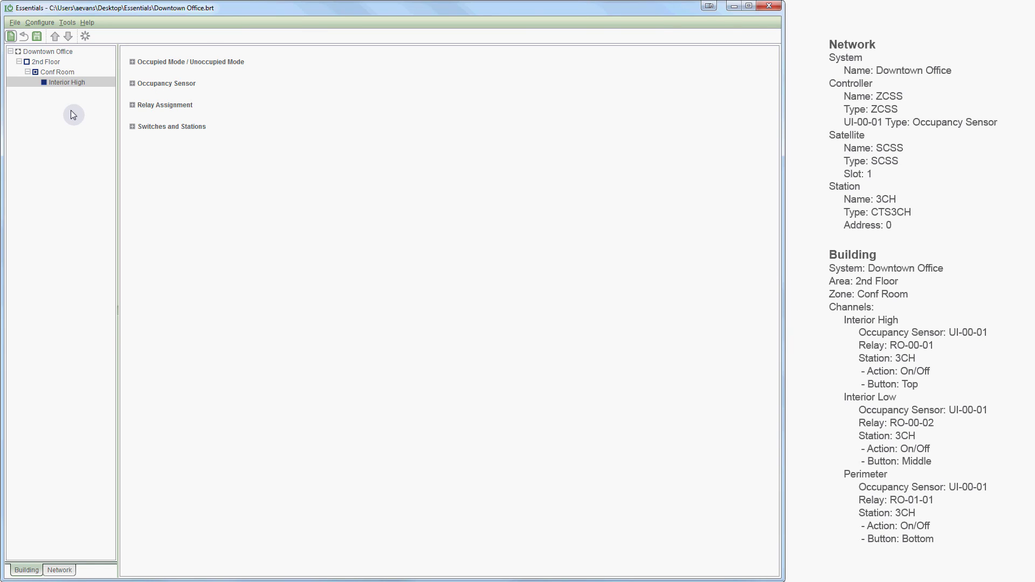
Add a second channel named Interior Low under the Conf Room zone
left_click(62, 75)
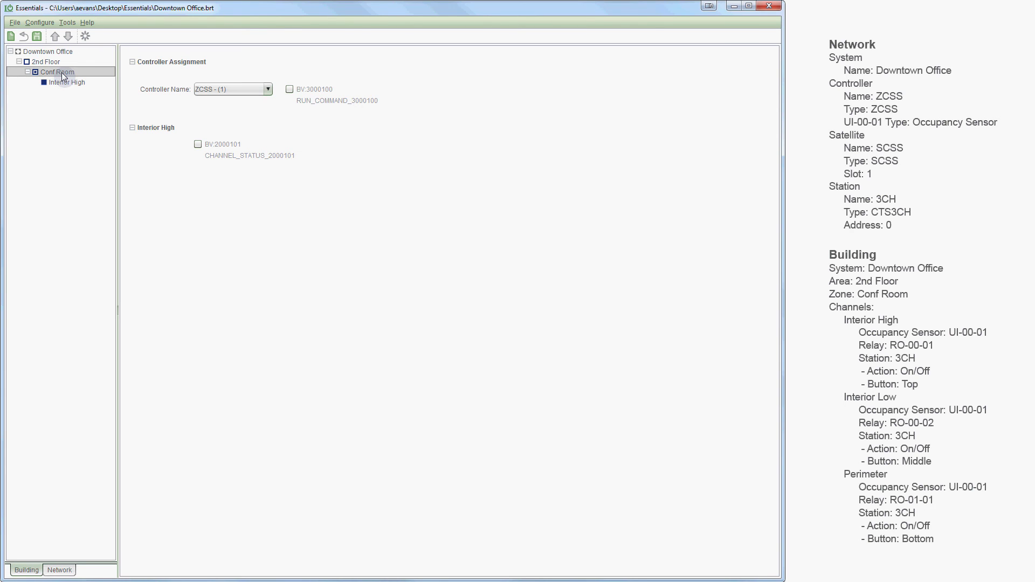
right_click(62, 73)
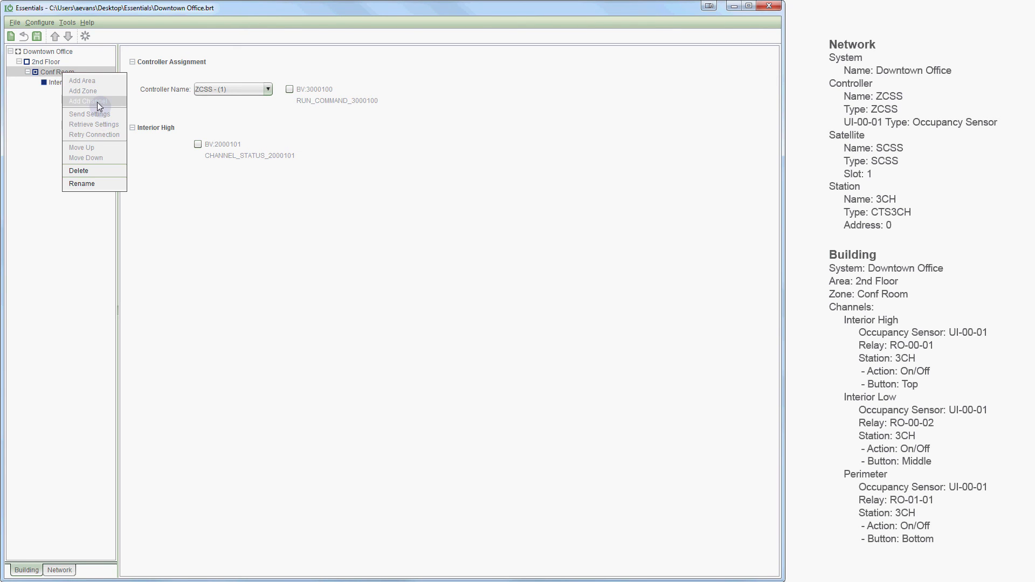
left_click(97, 101)
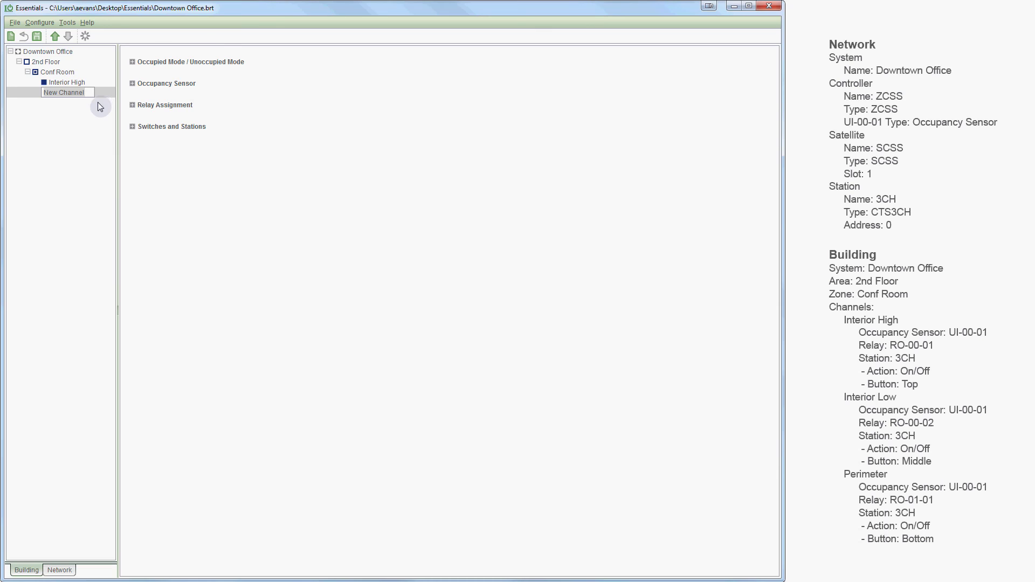
type("Interior Low")
key("Return")
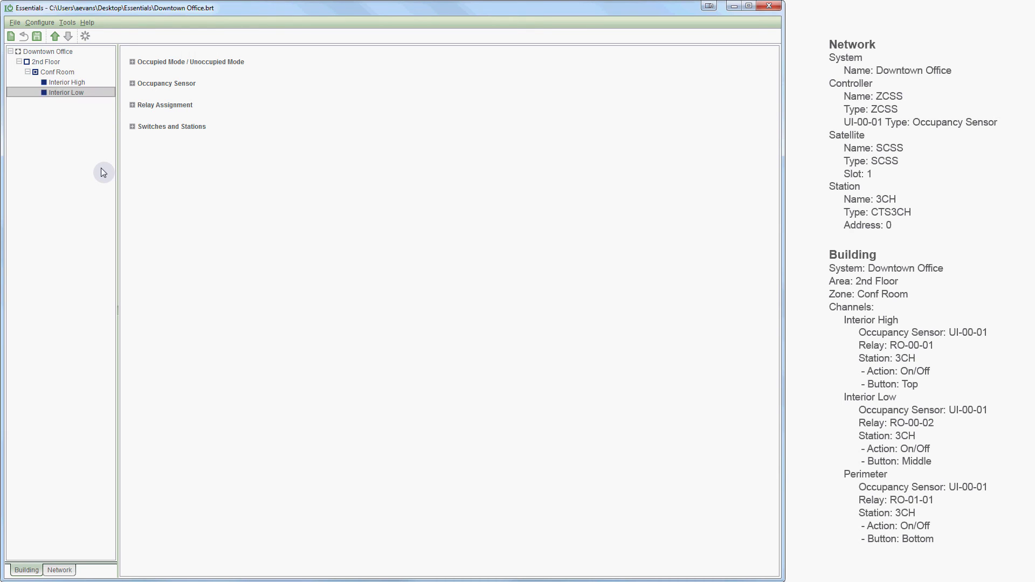
Set the Interior Low channel's occupancy sensor input to UI-00-01
left_click(142, 84)
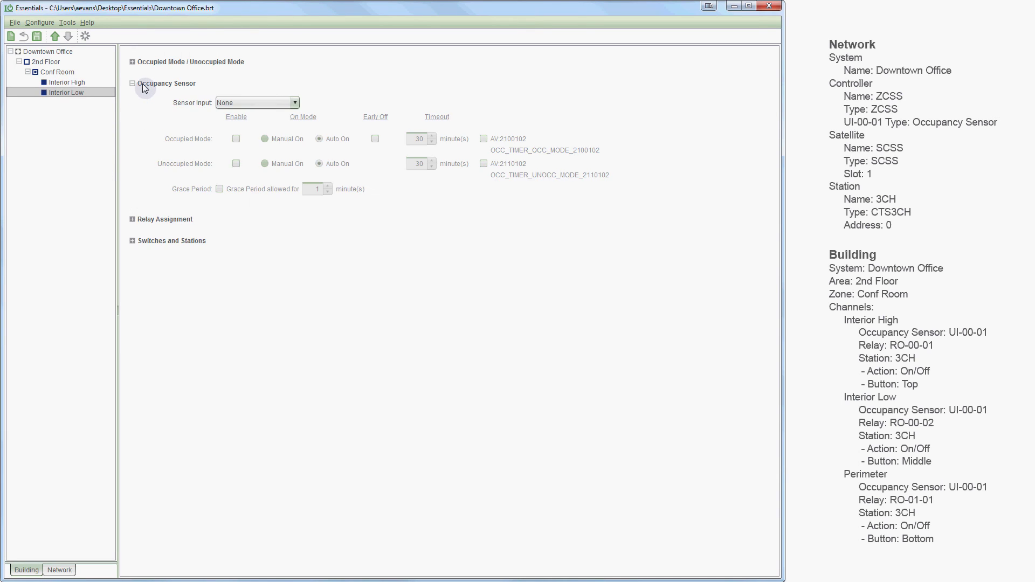
left_click(299, 103)
left_click(294, 115)
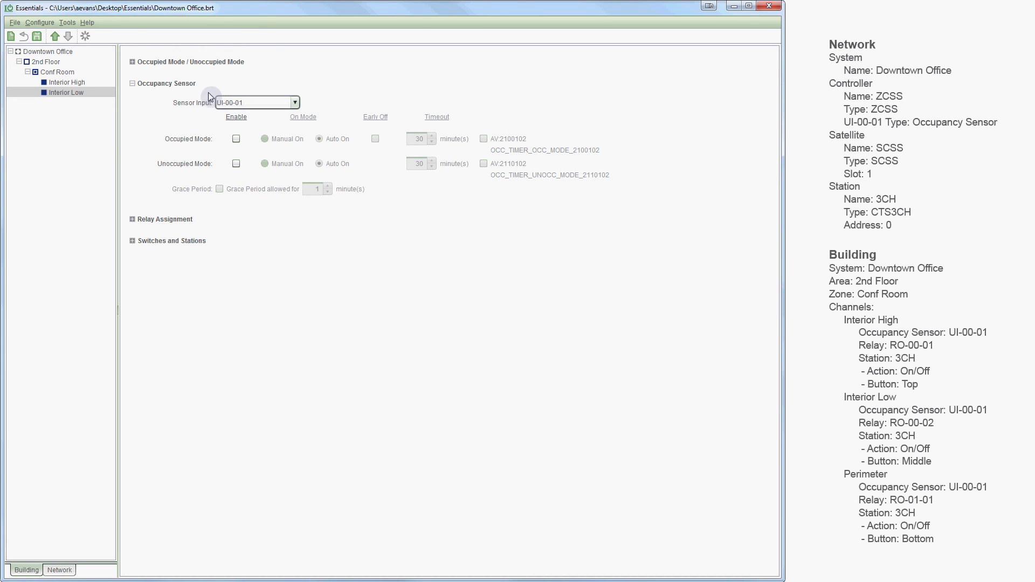
left_click(183, 83)
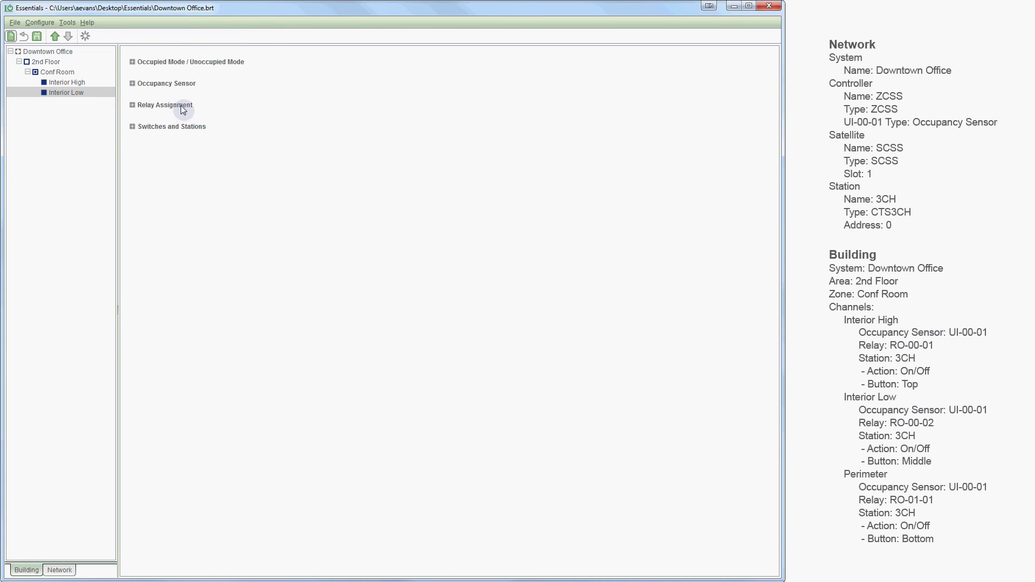
Add a relay assignment to the Interior Low channel using relay RO-00-02
left_click(140, 106)
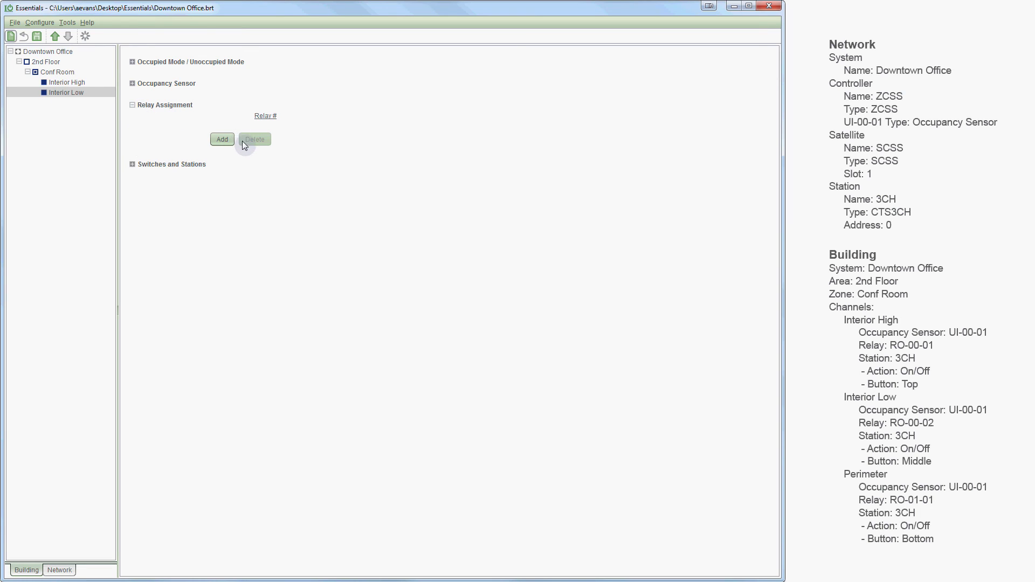
left_click(222, 140)
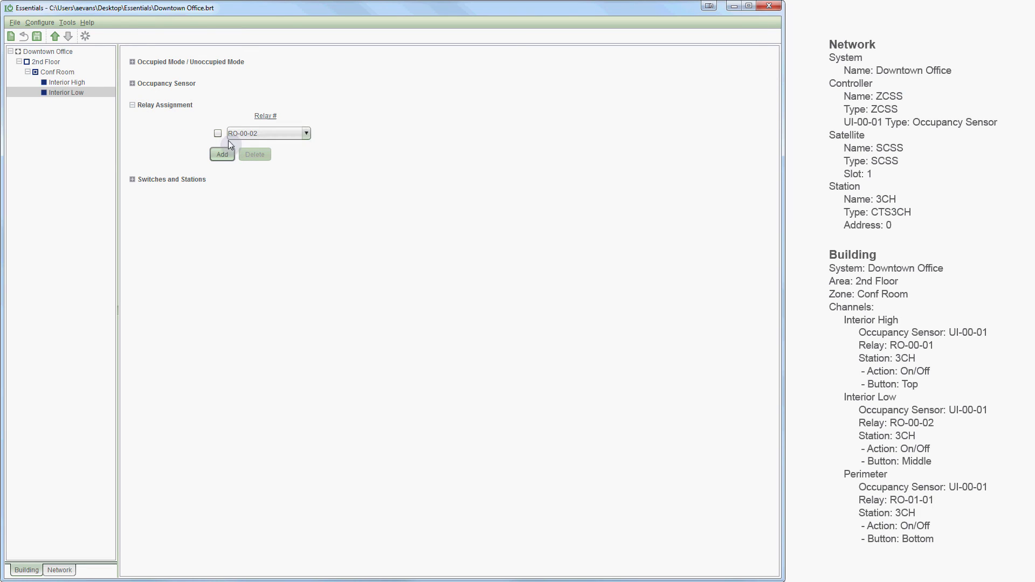
left_click(304, 135)
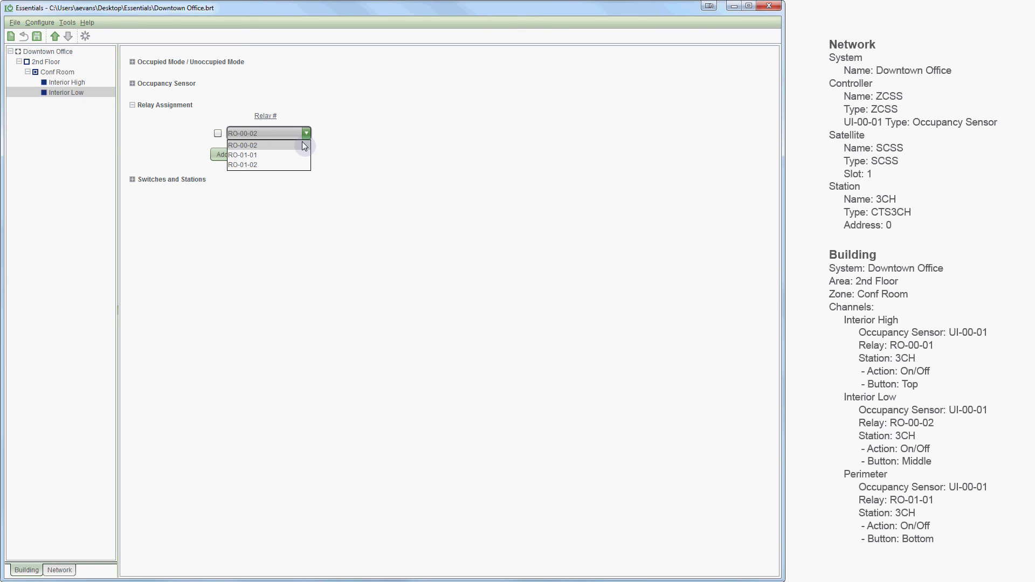
left_click(302, 144)
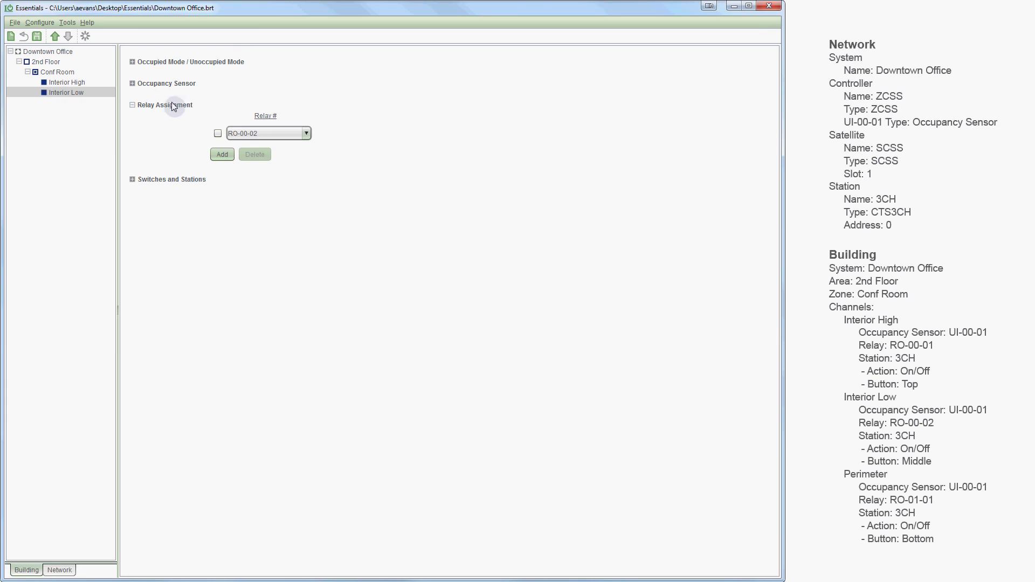
left_click(142, 105)
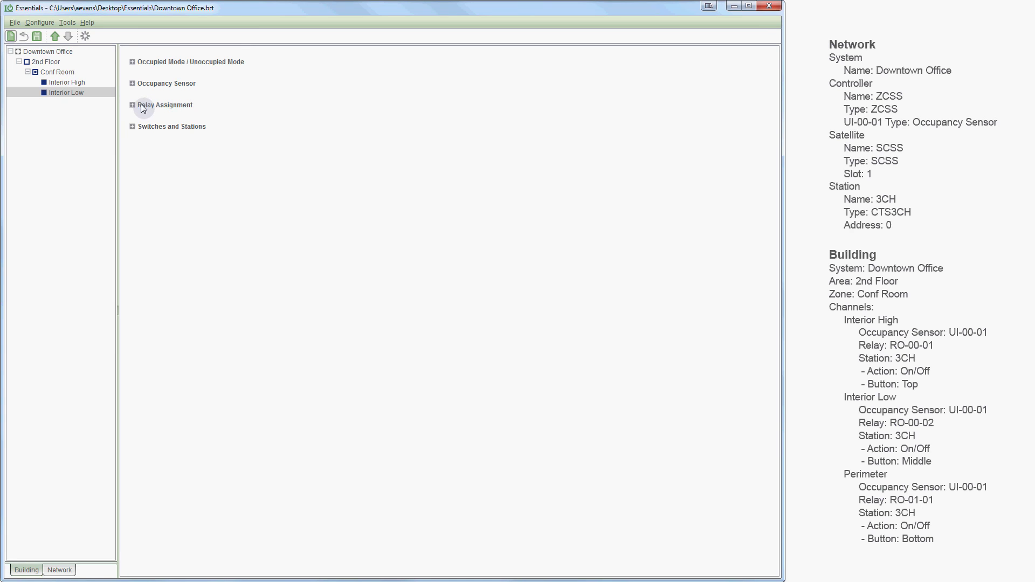
Add a Station On/Off entry to the Interior Low channel, using station 3CH - (0) and the Middle button
left_click(155, 128)
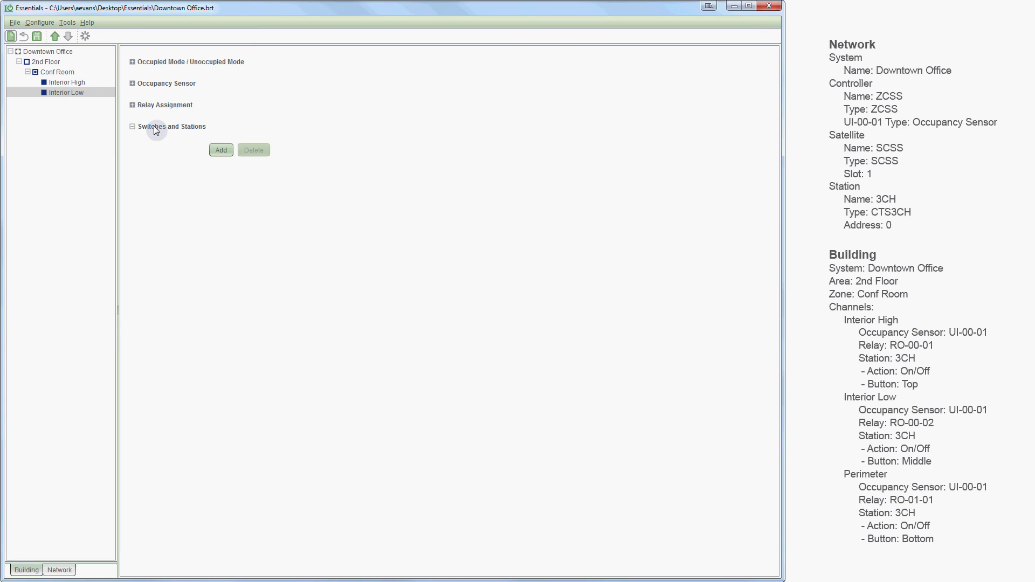
left_click(225, 150)
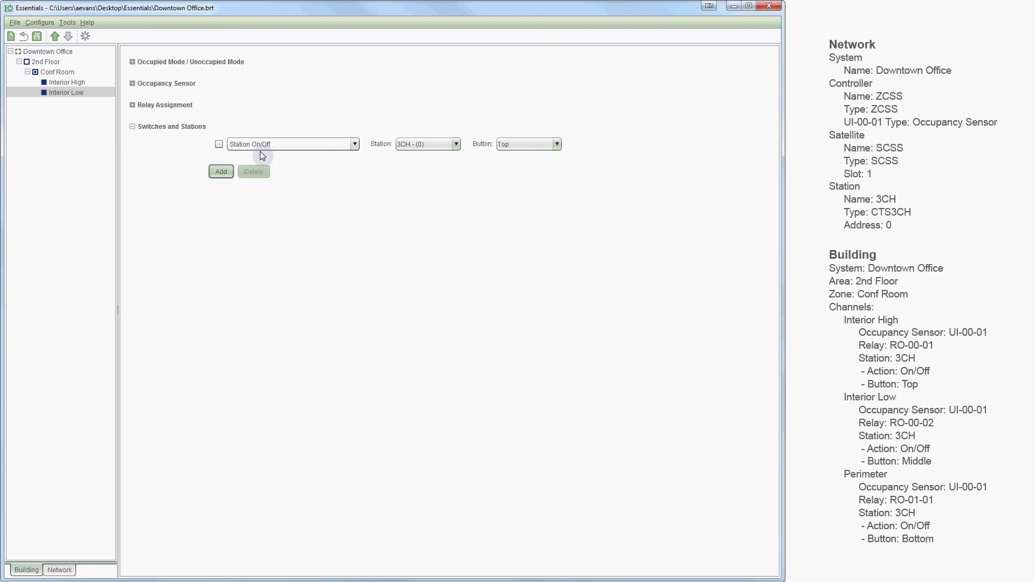
left_click(525, 144)
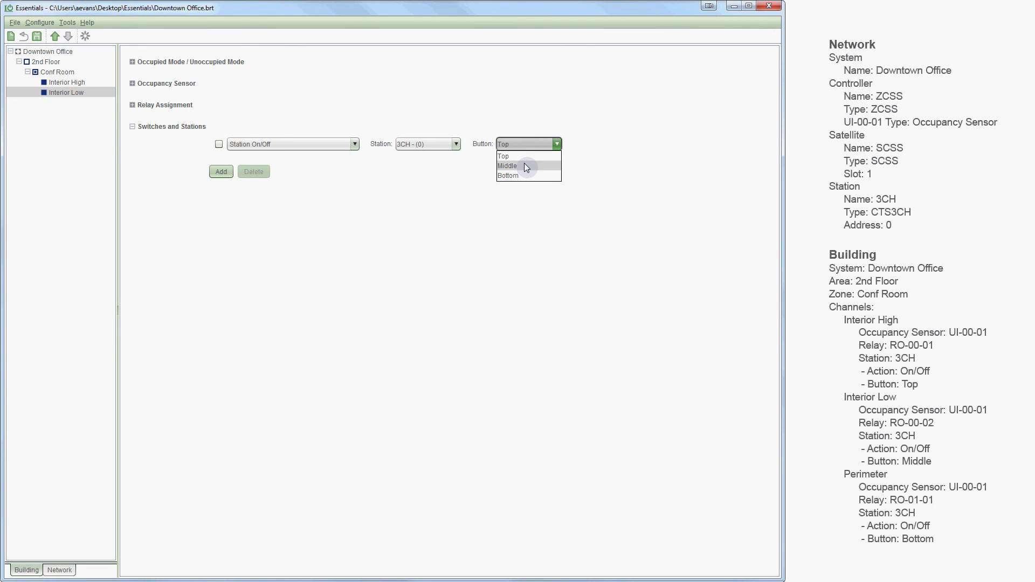
left_click(526, 167)
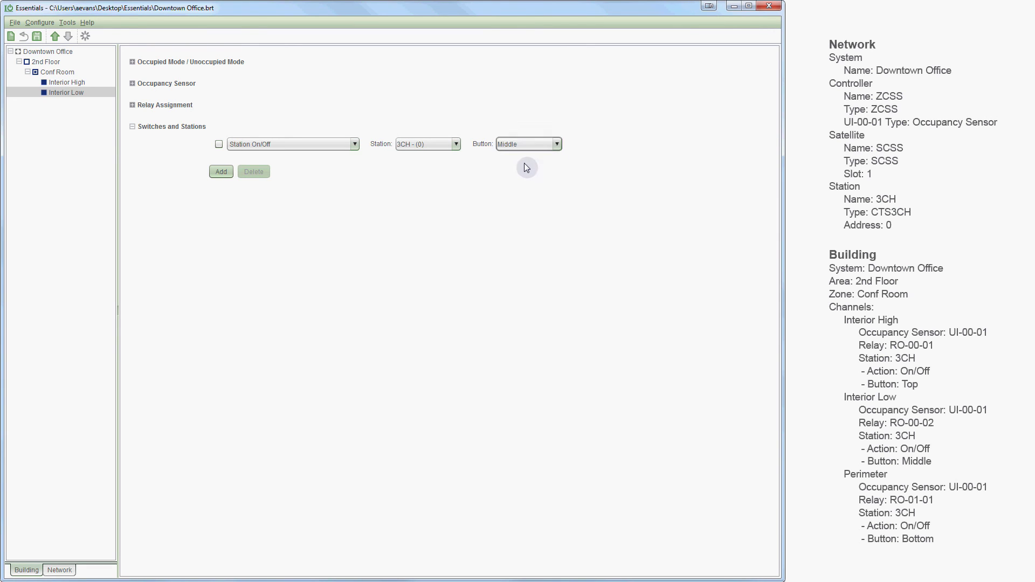
left_click(176, 127)
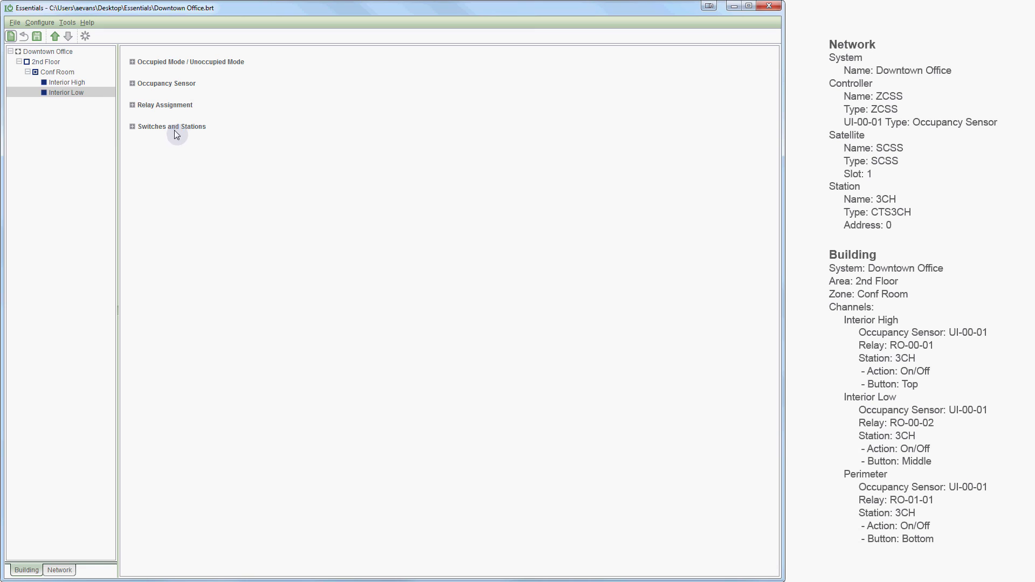
Add a third channel named Perimeter under the Conf Room zone
right_click(57, 119)
left_click(51, 72)
right_click(52, 73)
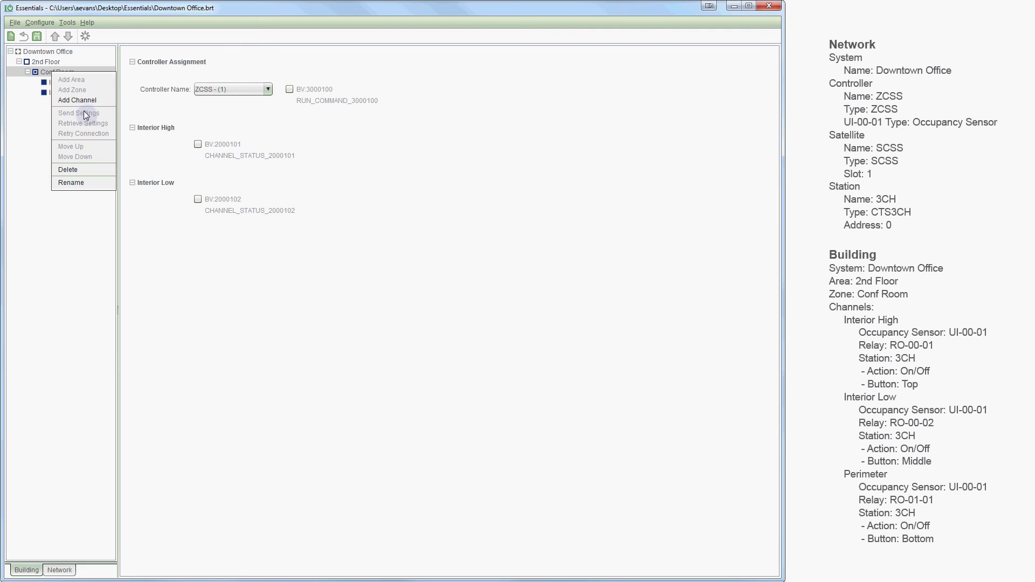
left_click(84, 100)
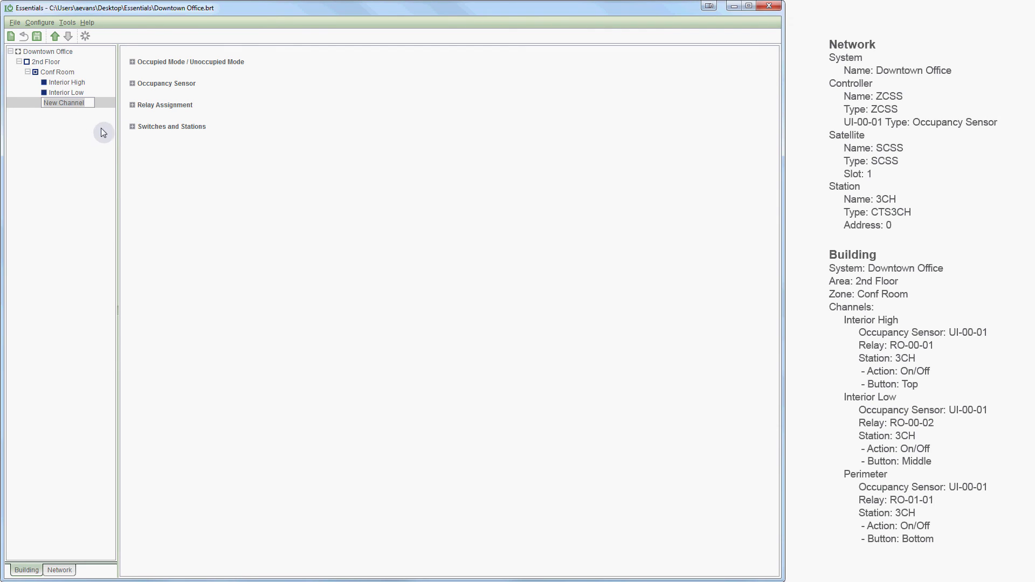
type("Perimeter")
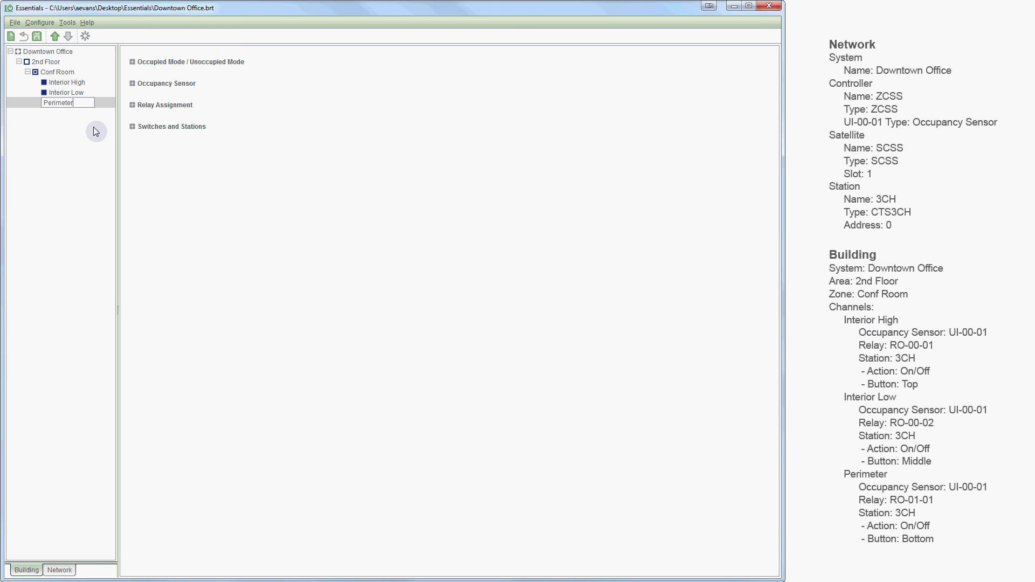
key("Return")
Set the Perimeter channel's occupancy sensor input to UI-00-01 and add relay RO-01-01 to its relay assignment
left_click(132, 84)
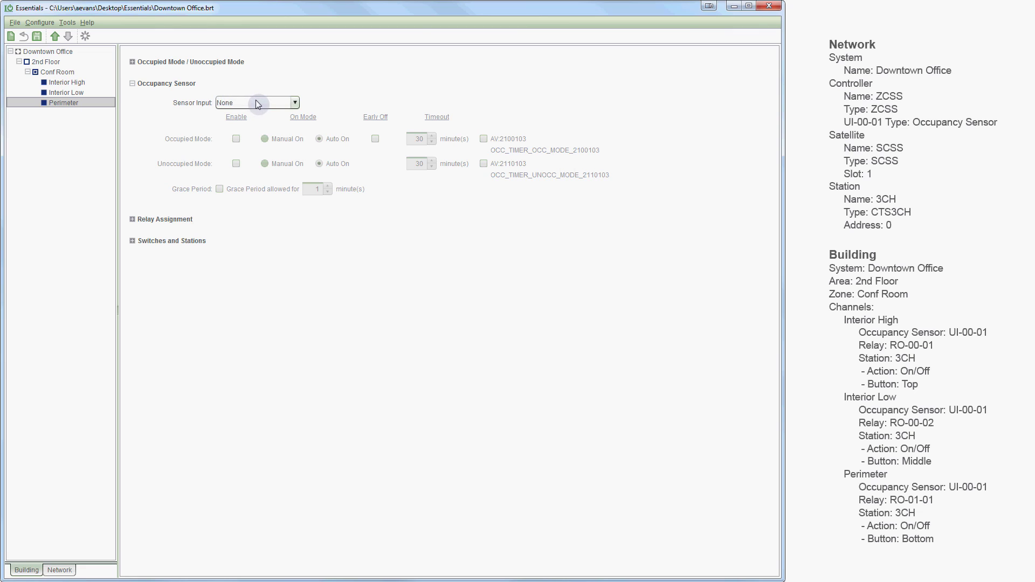
left_click(257, 104)
left_click(260, 114)
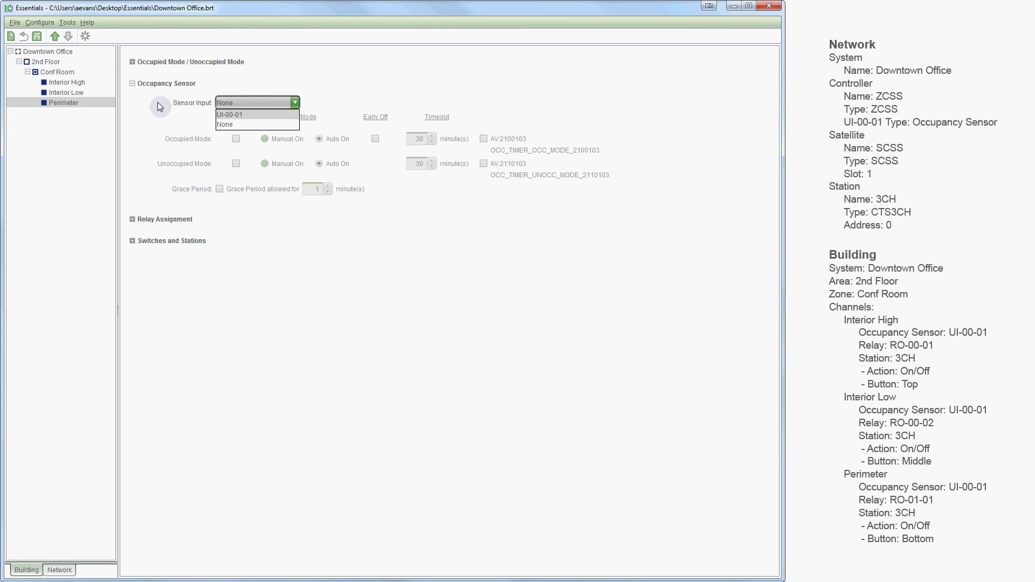
left_click(132, 84)
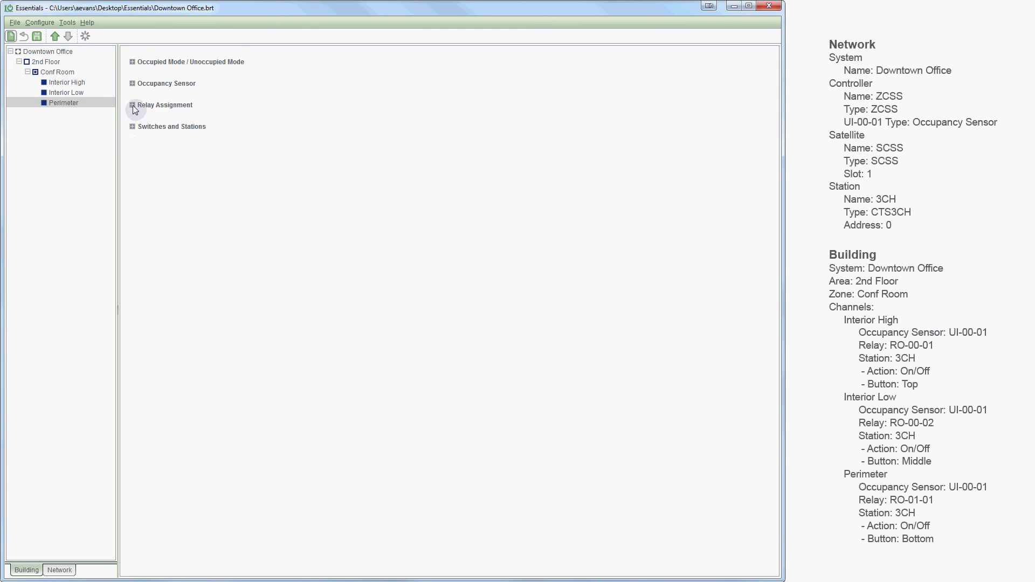
left_click(133, 105)
left_click(223, 139)
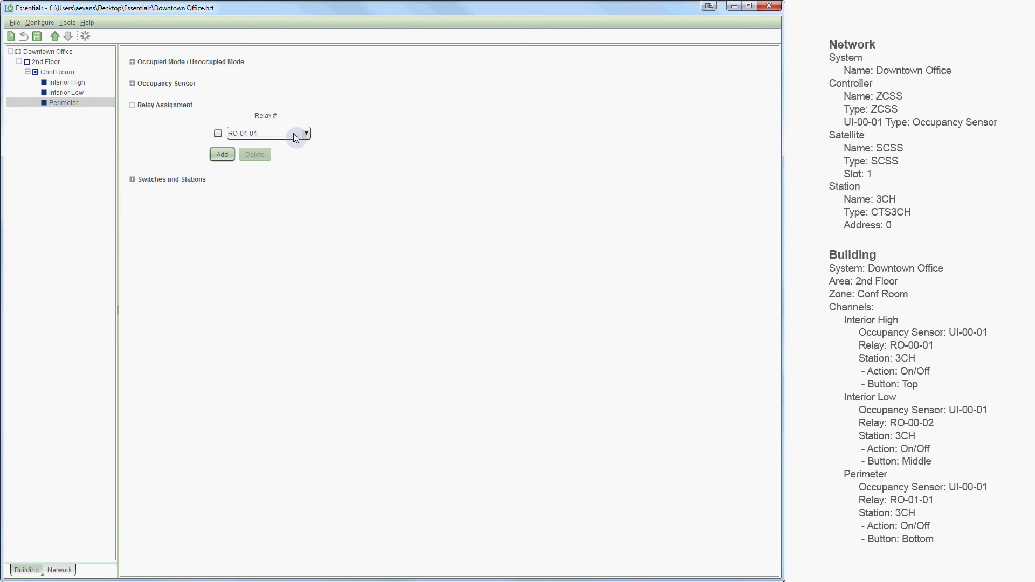
Choose relay RO-01-01 for the Perimeter channel's relay assignment and collapse that section
left_click(293, 134)
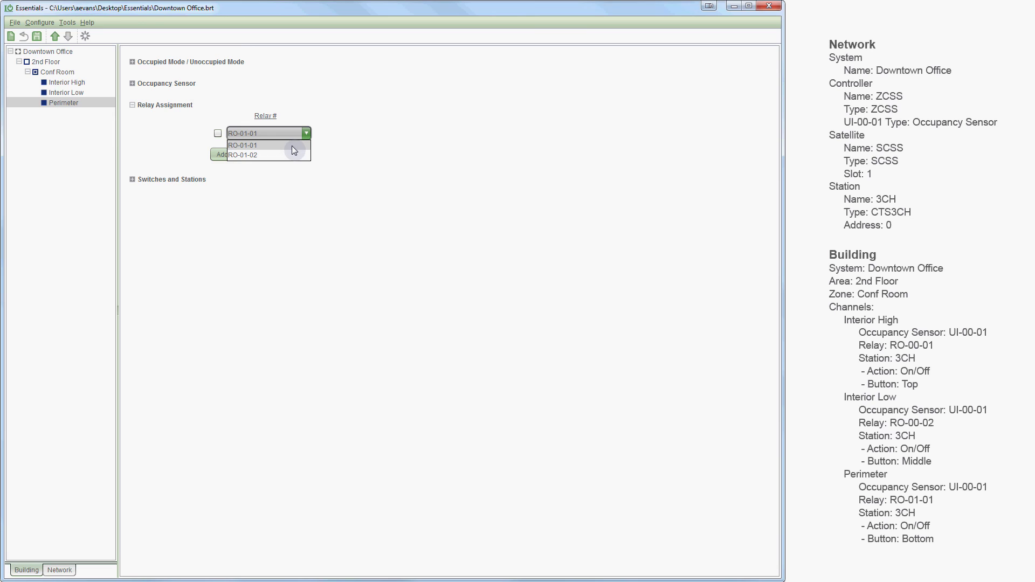
left_click(292, 146)
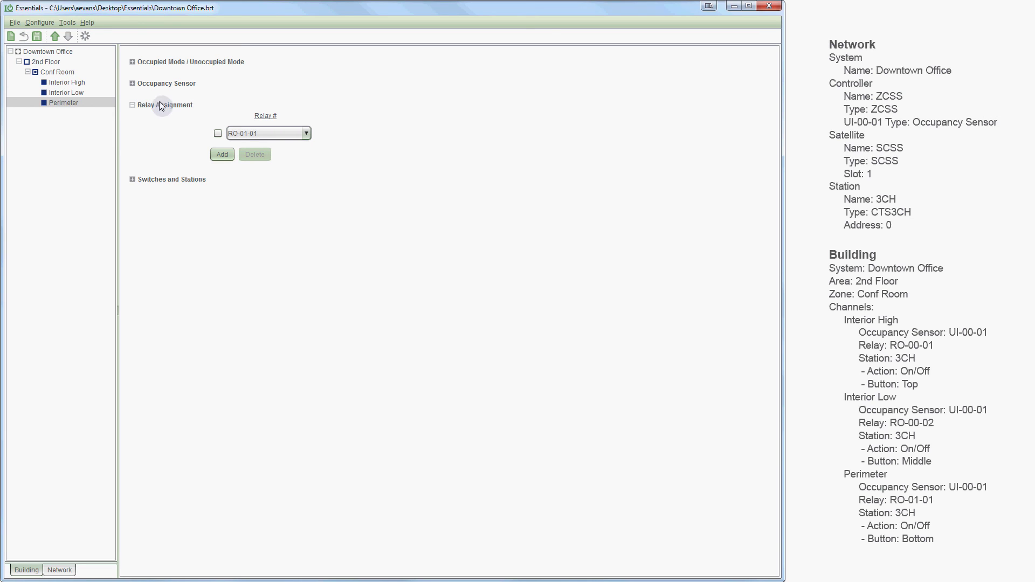
left_click(132, 105)
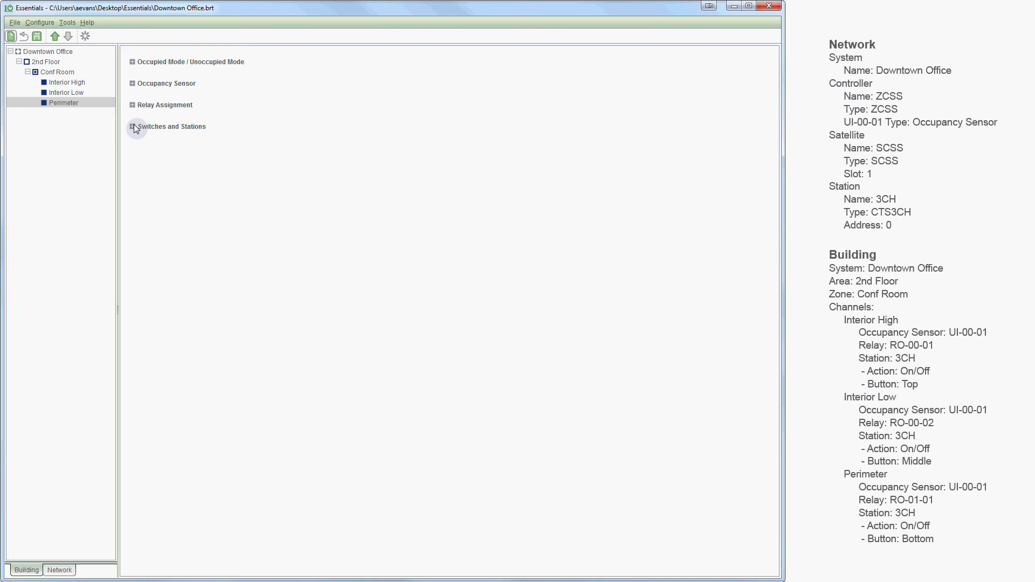
Add a Station On/Off entry to the Perimeter channel, using station 3CH - (0) and the Bottom button
left_click(134, 127)
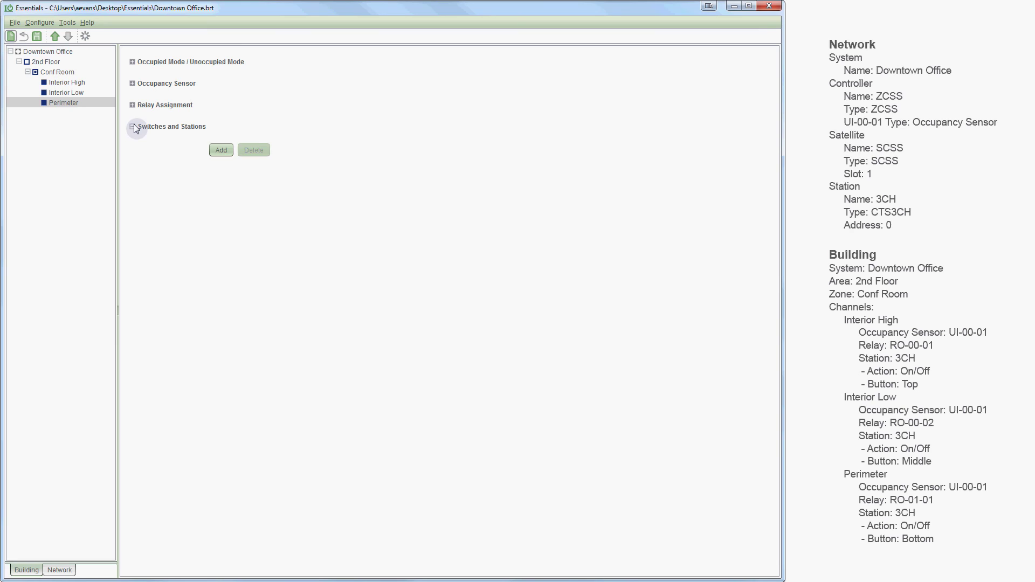
left_click(224, 150)
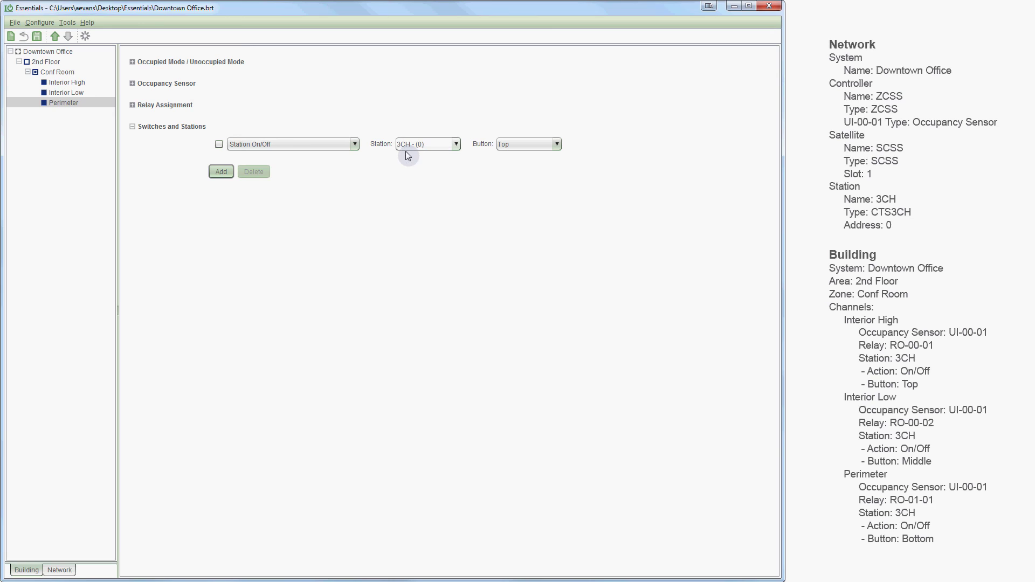
left_click(514, 145)
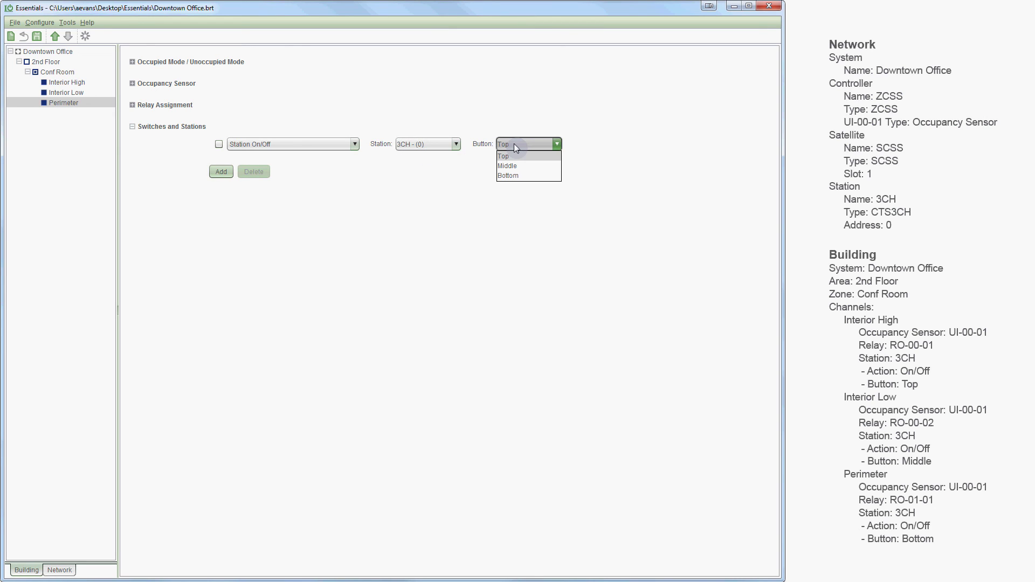
left_click(521, 176)
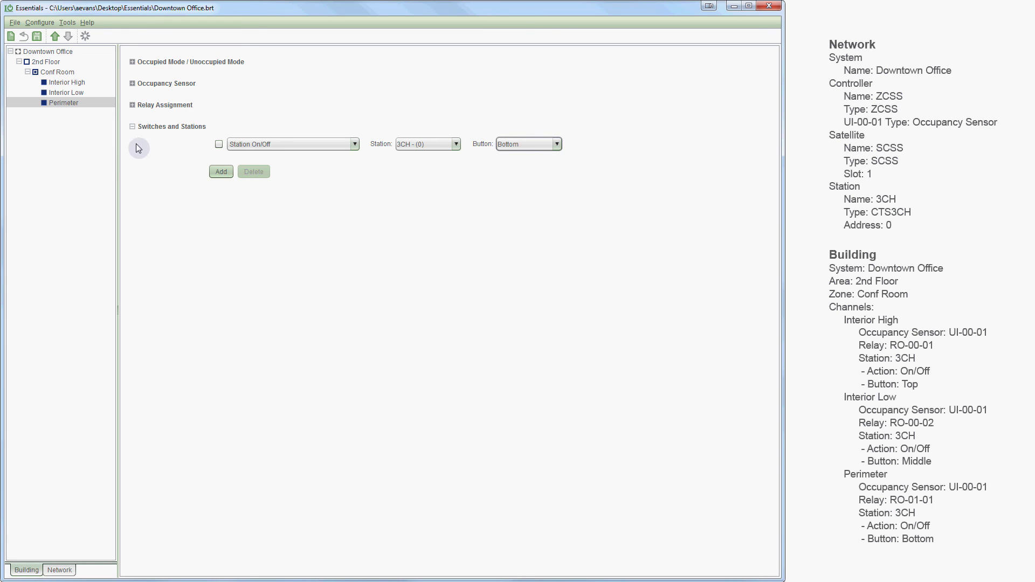
left_click(141, 127)
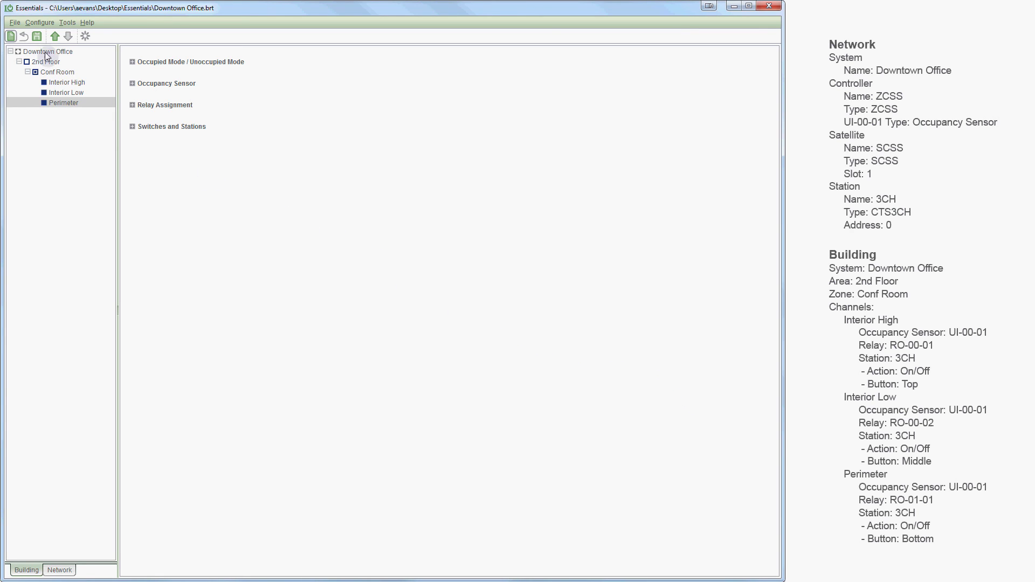
Save the Downtown Office configuration, then check its network device tree and return to the building tree
left_click(36, 39)
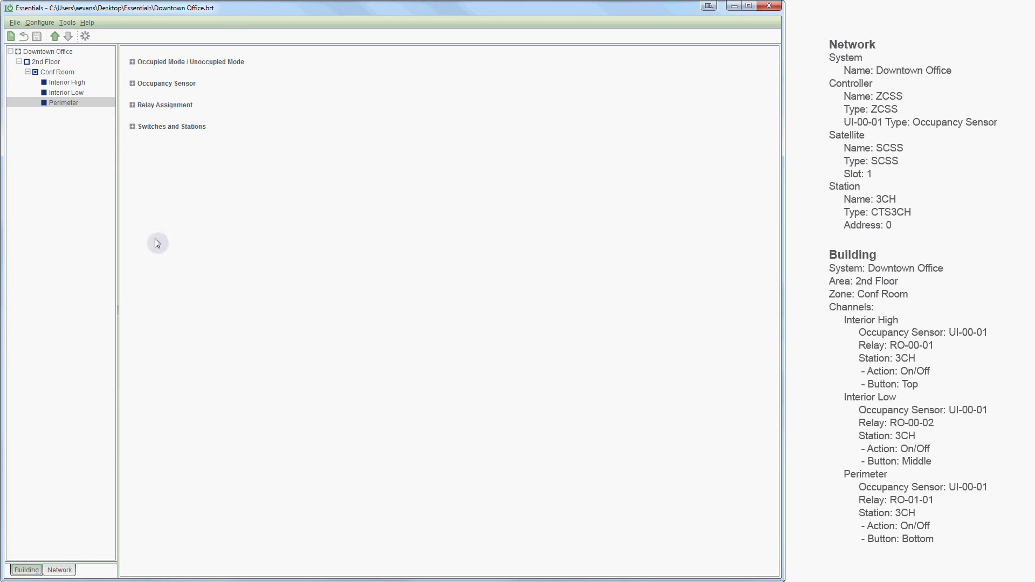
left_click(72, 570)
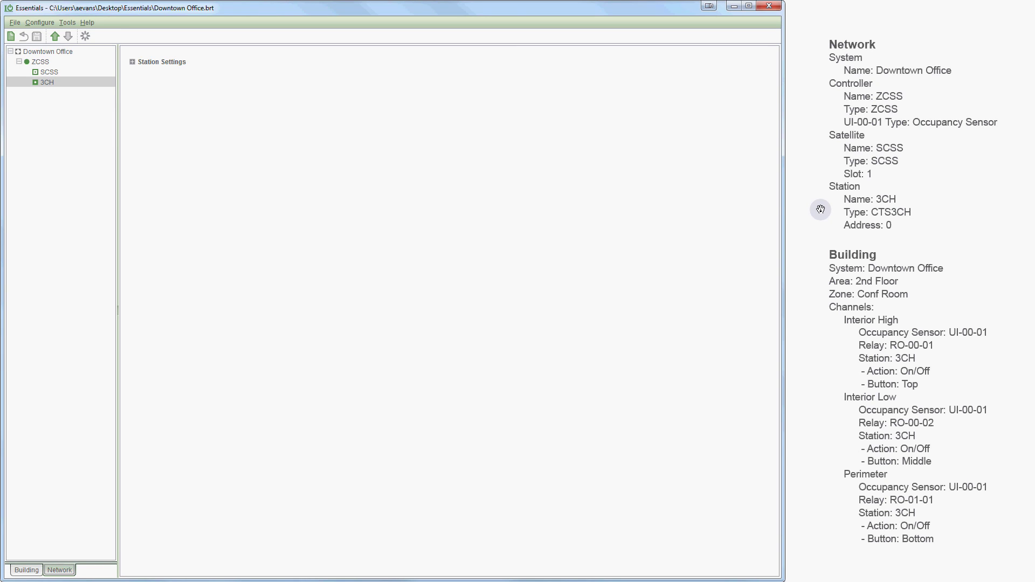
left_click(26, 570)
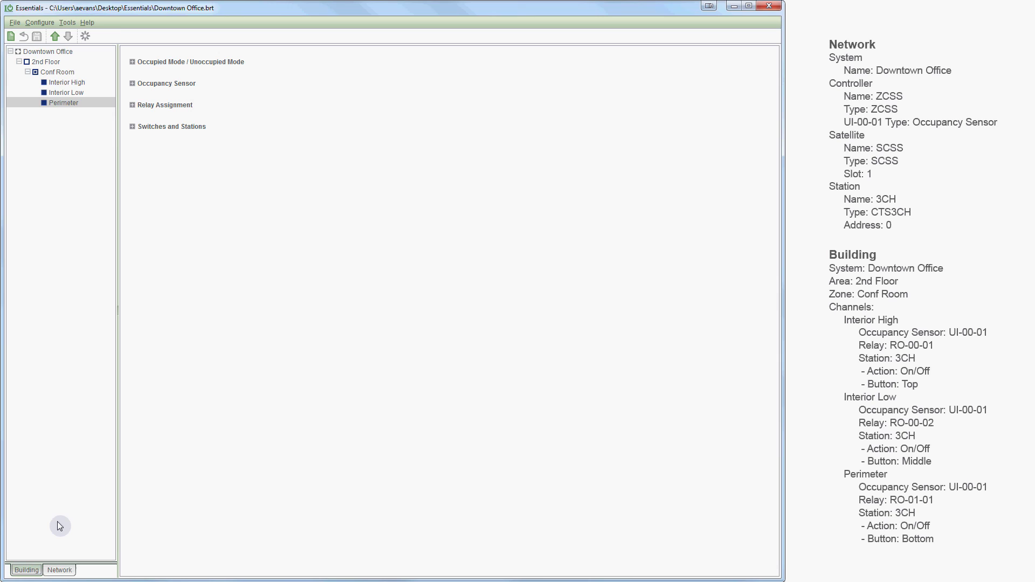